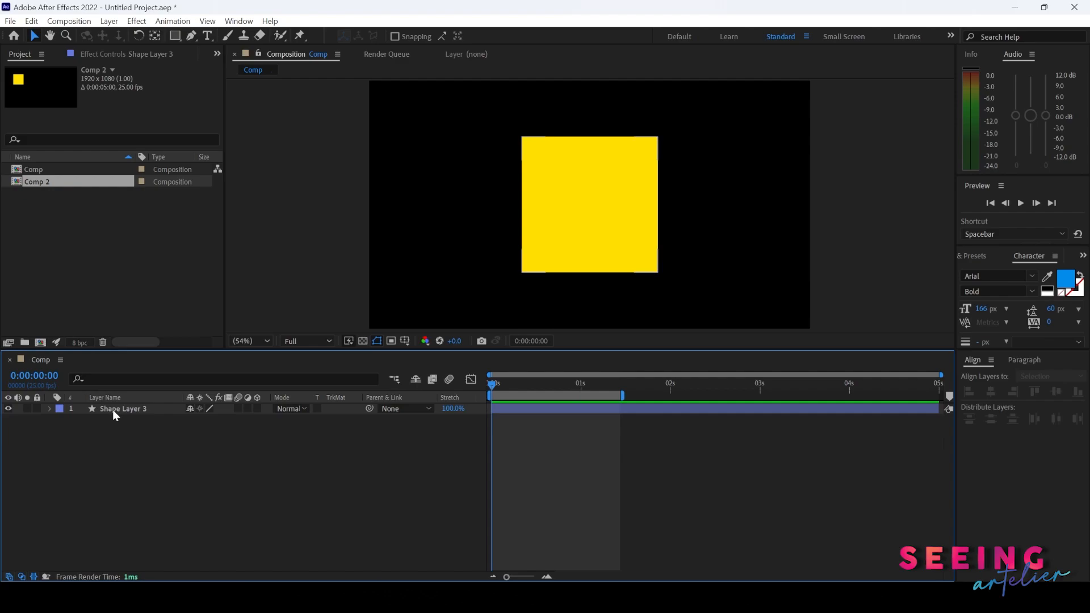
- Show the Scale property of Shape Layer 3, set it to 0% and create its first keyframe at frame 0
{"action": "key", "text": "s"}
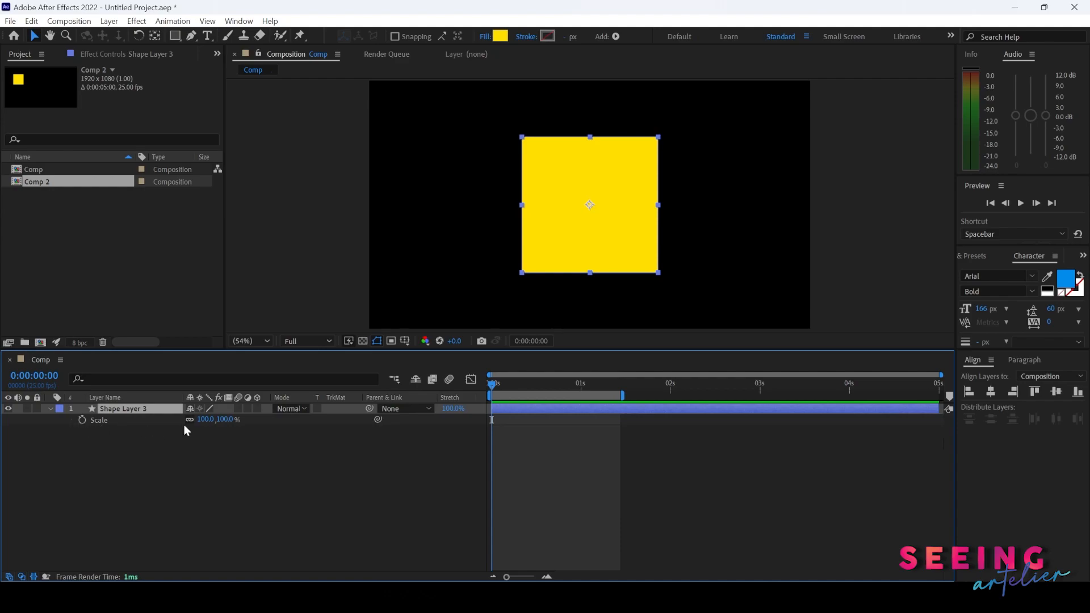
{"action": "left_click", "coordinate": [203, 419]}
{"action": "type", "text": "0"}
{"action": "key", "text": "Return"}
{"action": "left_click", "coordinate": [82, 420]}
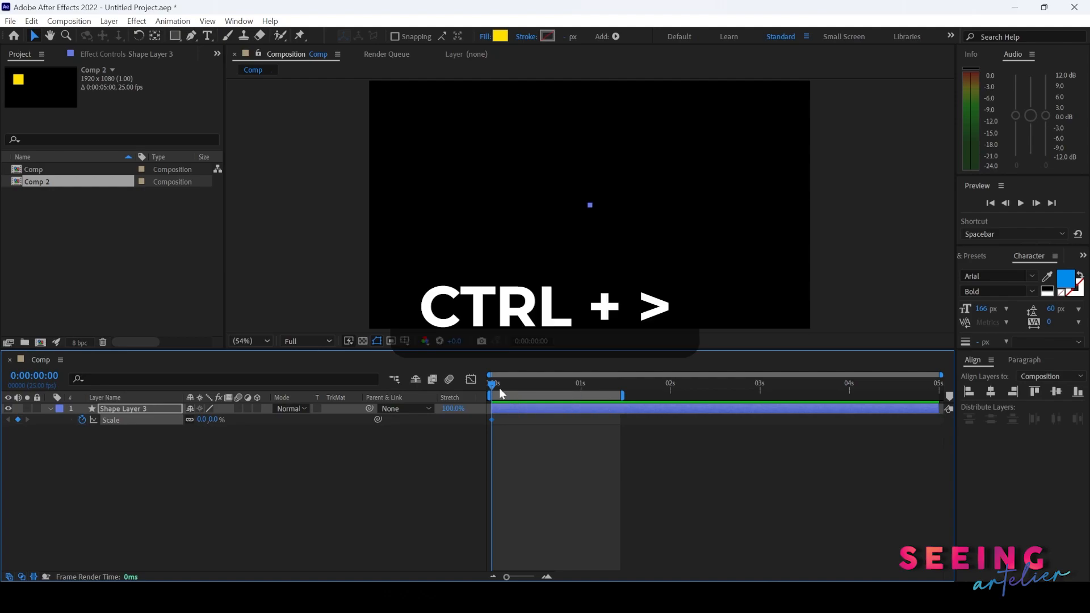
- Add a Scale keyframe of 120% at frame 5 on Shape Layer 3
{"action": "key", "text": "ctrl+Right"}
{"action": "key", "text": "ctrl+Right"}
{"action": "key", "text": "ctrl+Right"}
{"action": "key", "text": "ctrl+Right"}
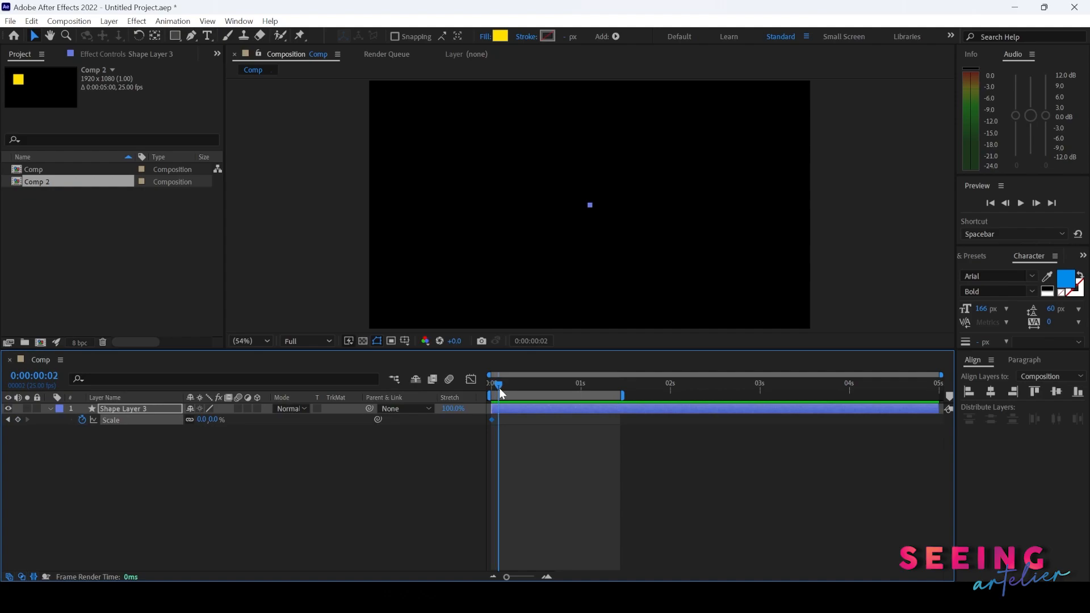
{"action": "key", "text": "ctrl+Right"}
{"action": "left_click", "coordinate": [199, 420]}
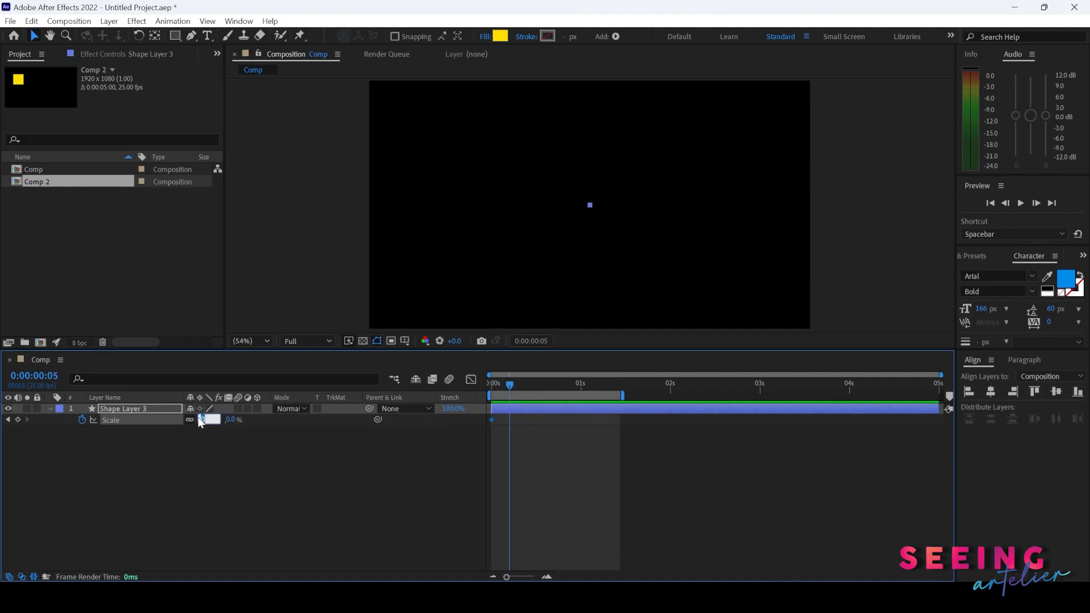
{"action": "type", "text": "120"}
{"action": "key", "text": "Return"}
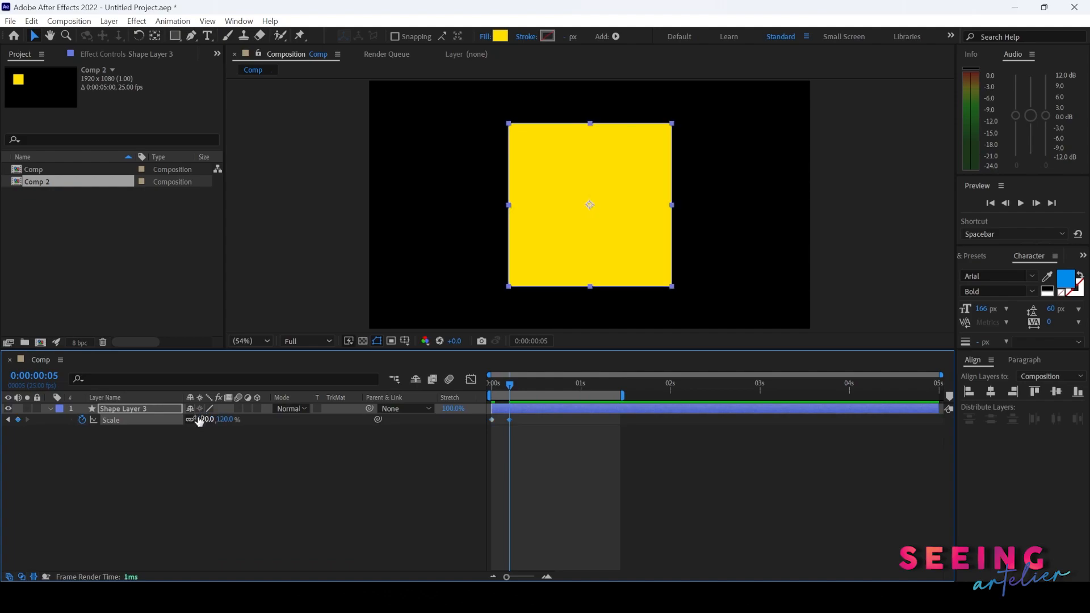
- Advance five frames and add a Scale keyframe of 90% at frame 10
{"action": "key", "text": "Page_Down"}
{"action": "key", "text": "Page_Down"}
{"action": "key", "text": "Page_Down"}
{"action": "key", "text": "Page_Down"}
{"action": "key", "text": "Page_Down"}
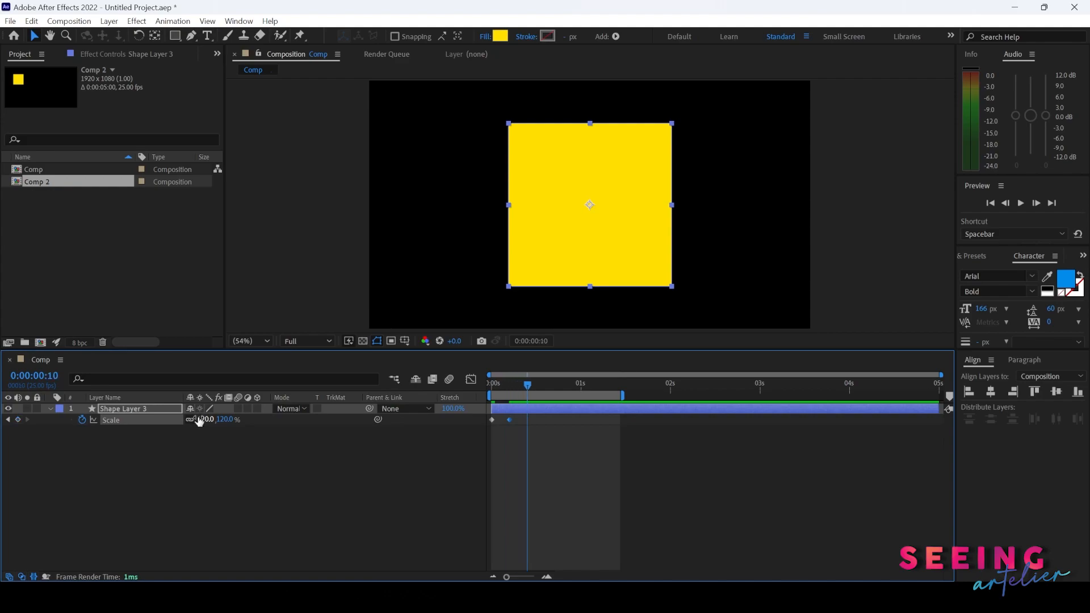
{"action": "left_click", "coordinate": [200, 420]}
{"action": "type", "text": "90"}
{"action": "key", "text": "Return"}
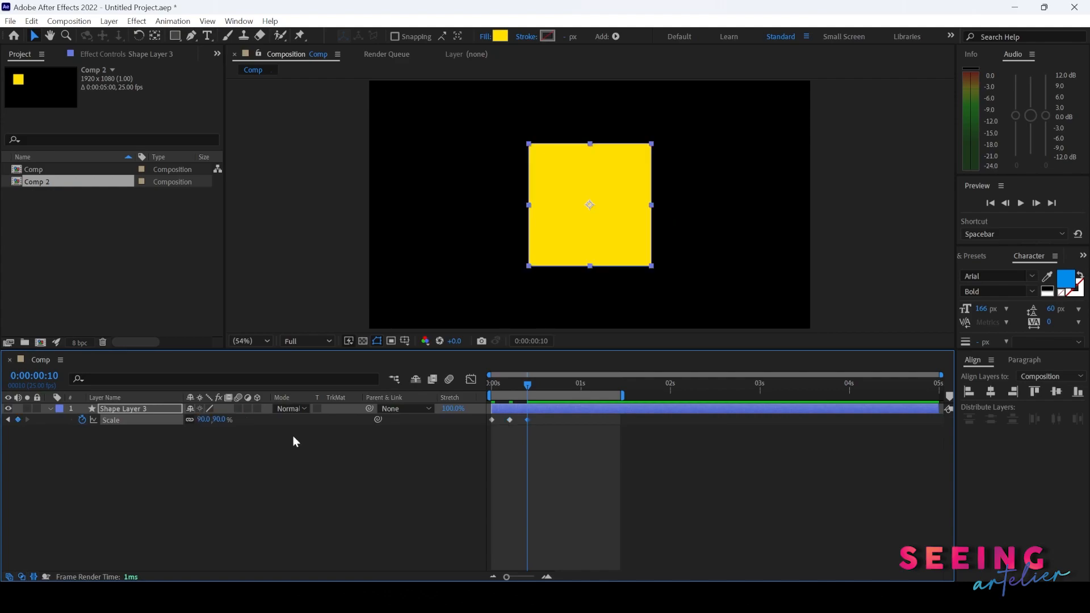
- Advance five frames and add a Scale keyframe of 105% at frame 15
{"action": "key", "text": "Page_Down"}
{"action": "key", "text": "Page_Down"}
{"action": "key", "text": "Page_Down"}
{"action": "key", "text": "Page_Down"}
{"action": "key", "text": "Page_Down"}
{"action": "left_click", "coordinate": [203, 420]}
{"action": "type", "text": "105"}
{"action": "key", "text": "Return"}
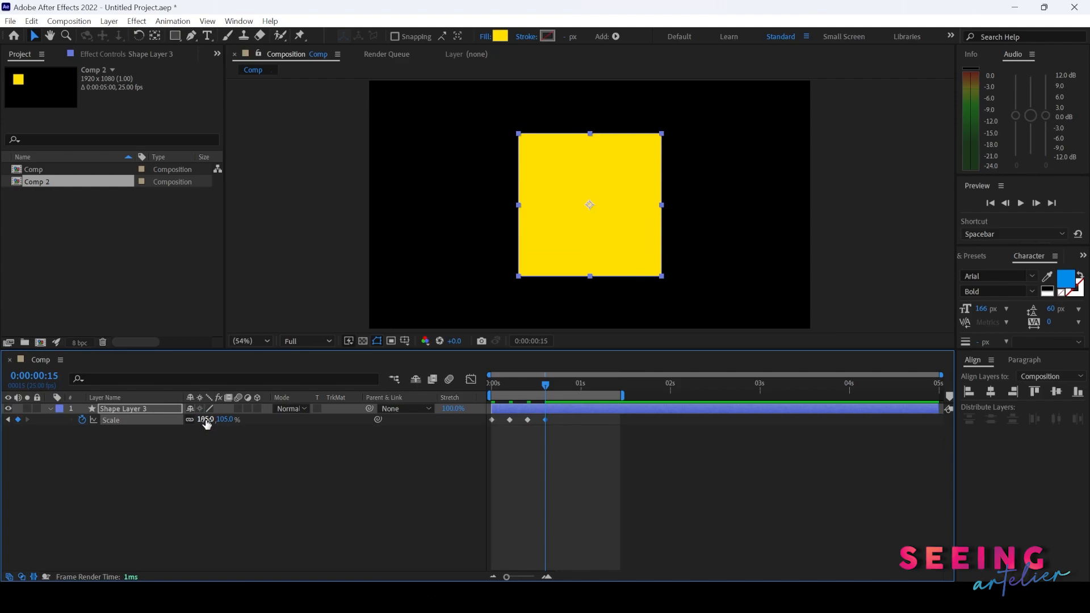
- Finish the bounce with a Scale keyframe of 100% at frame 20
{"action": "key", "text": "Page_Down"}
{"action": "key", "text": "Page_Down"}
{"action": "key", "text": "Page_Down"}
{"action": "key", "text": "Page_Down"}
{"action": "key", "text": "Page_Down"}
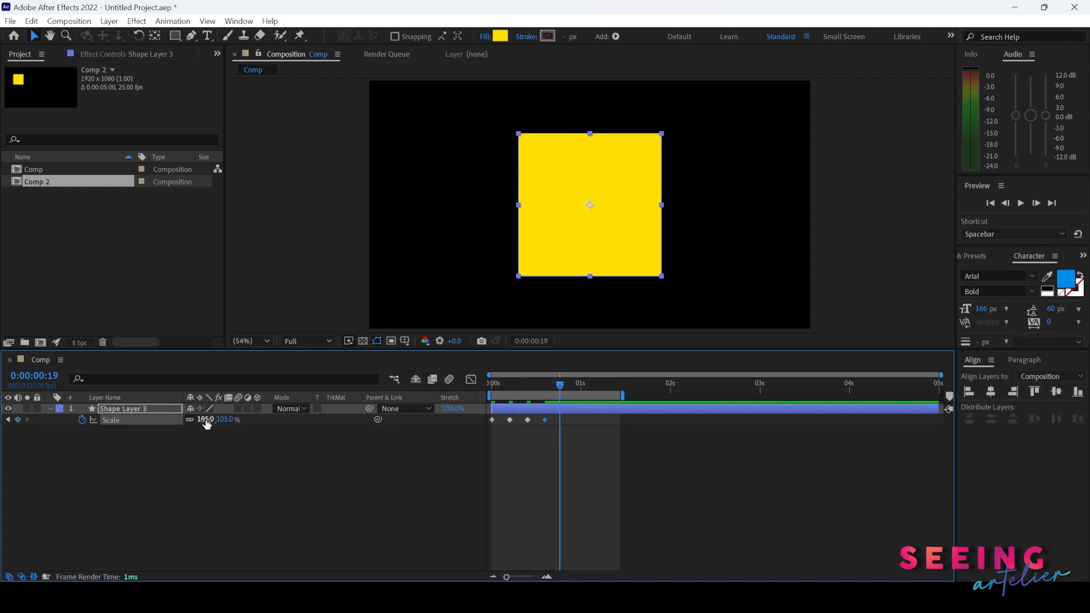
{"action": "left_click", "coordinate": [206, 420]}
{"action": "type", "text": "100"}
{"action": "key", "text": "Return"}
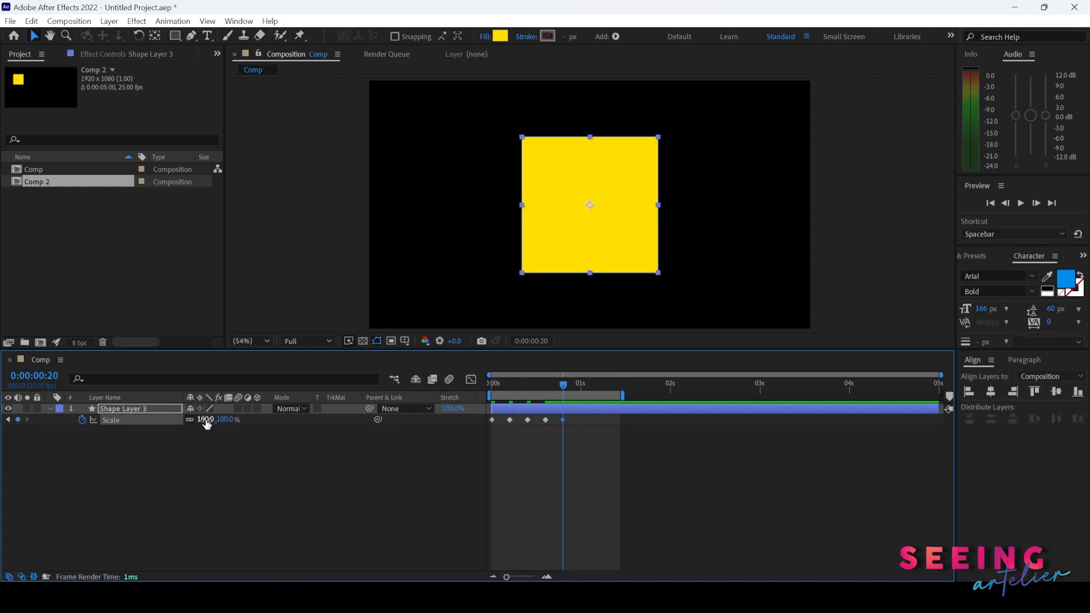
- Preview the square's scale bounce from the first frame, stop playback and deselect the layer
{"action": "left_click_drag", "start_coordinate": [512, 387], "coordinate": [472, 389]}
{"action": "key", "text": "space"}
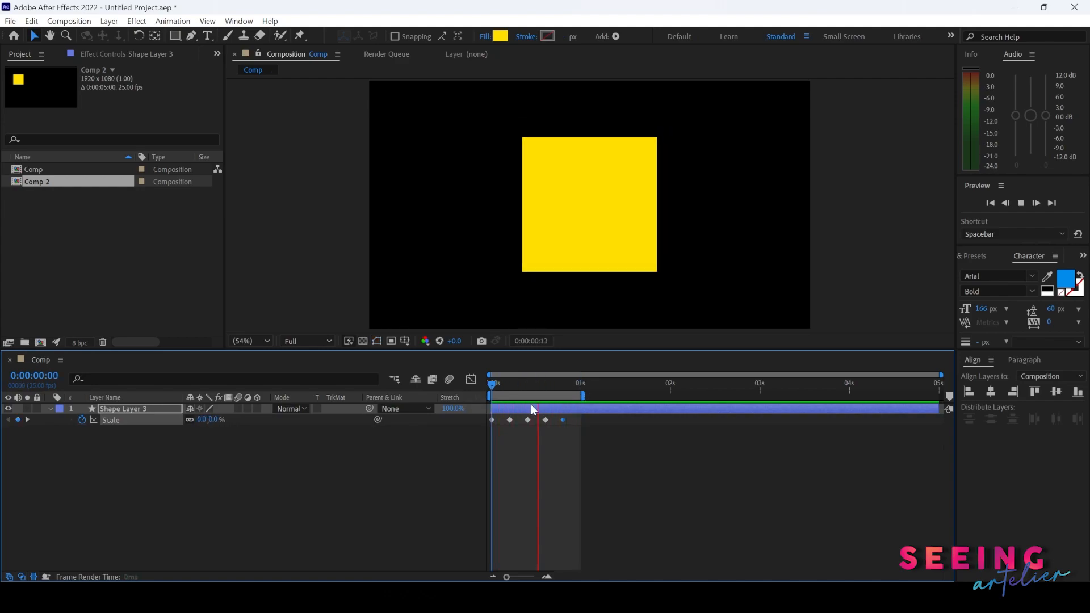
{"action": "left_click", "coordinate": [531, 407]}
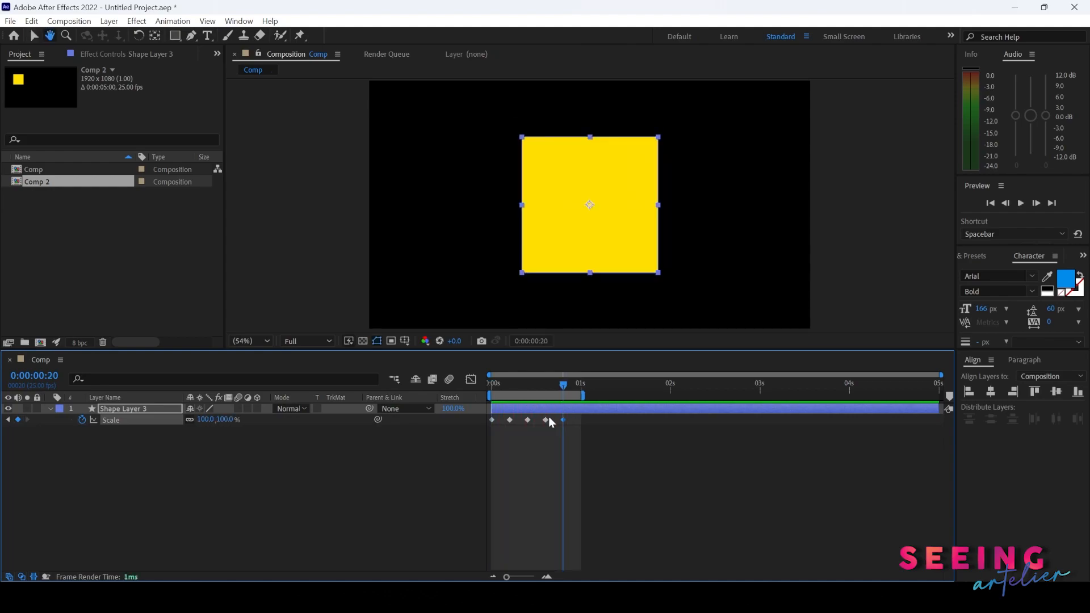
{"action": "left_click", "coordinate": [581, 418]}
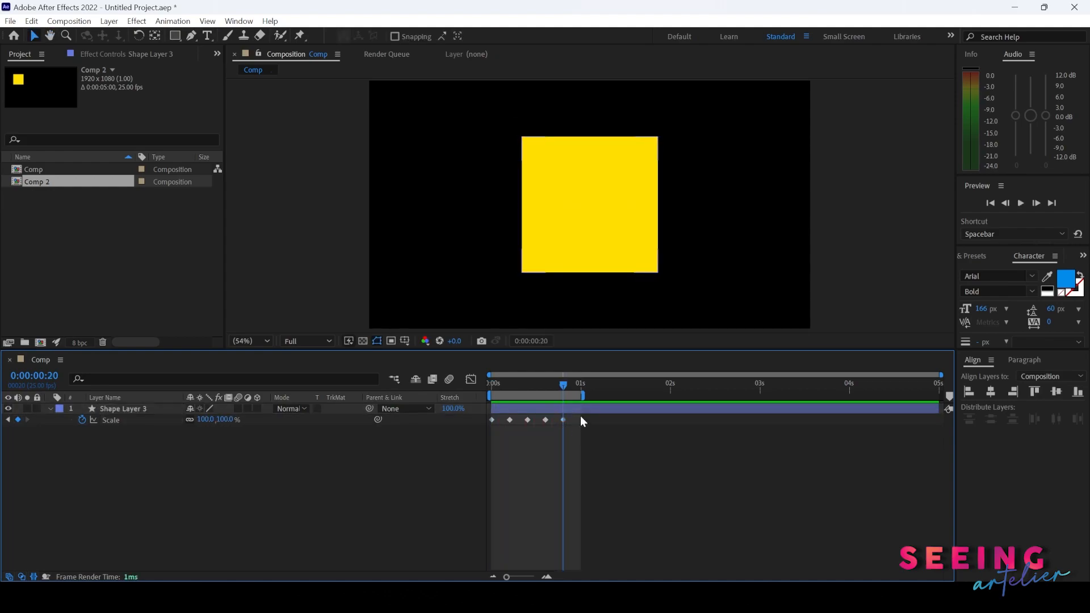
- Examine the speed graph of Shape Layer 3's Scale in the Graph Editor, checking its graph type and the keyframe at frame 5
{"action": "left_click", "coordinate": [471, 380]}
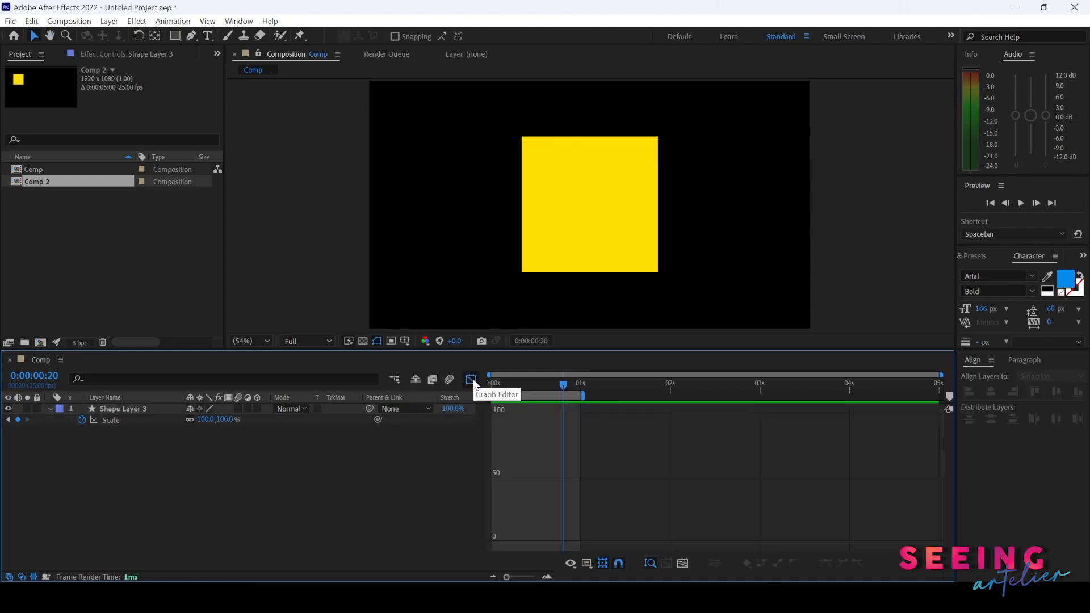
{"action": "left_click", "coordinate": [109, 420]}
{"action": "left_click", "coordinate": [587, 563]}
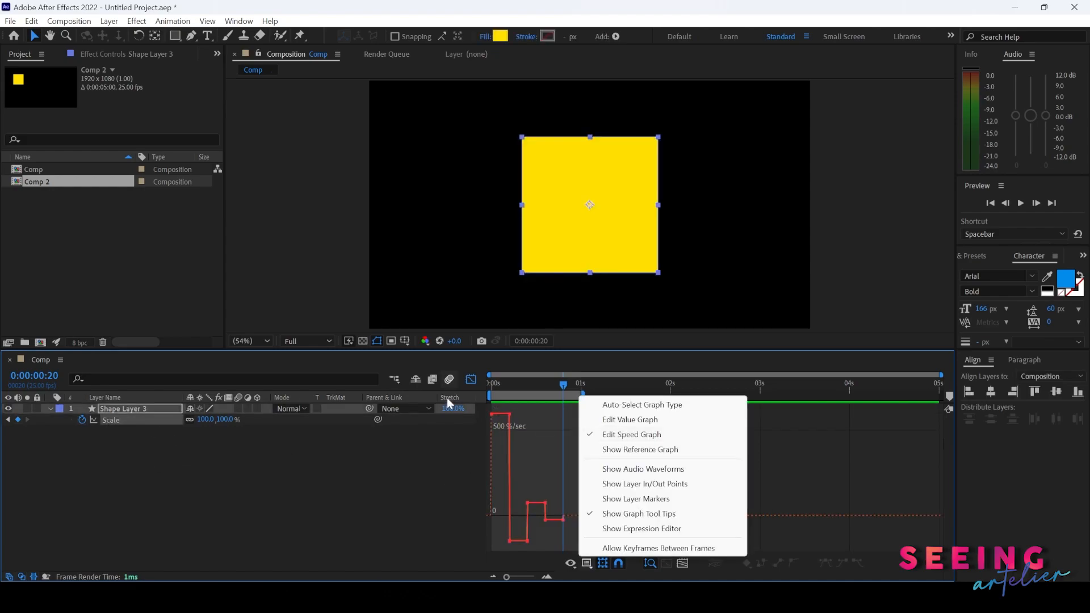
{"action": "left_click", "coordinate": [508, 384]}
{"action": "mouse_move", "coordinate": [498, 382]}
{"action": "left_mouse_down"}
{"action": "mouse_move", "coordinate": [486, 384]}
{"action": "mouse_move", "coordinate": [510, 389]}
{"action": "left_mouse_up"}
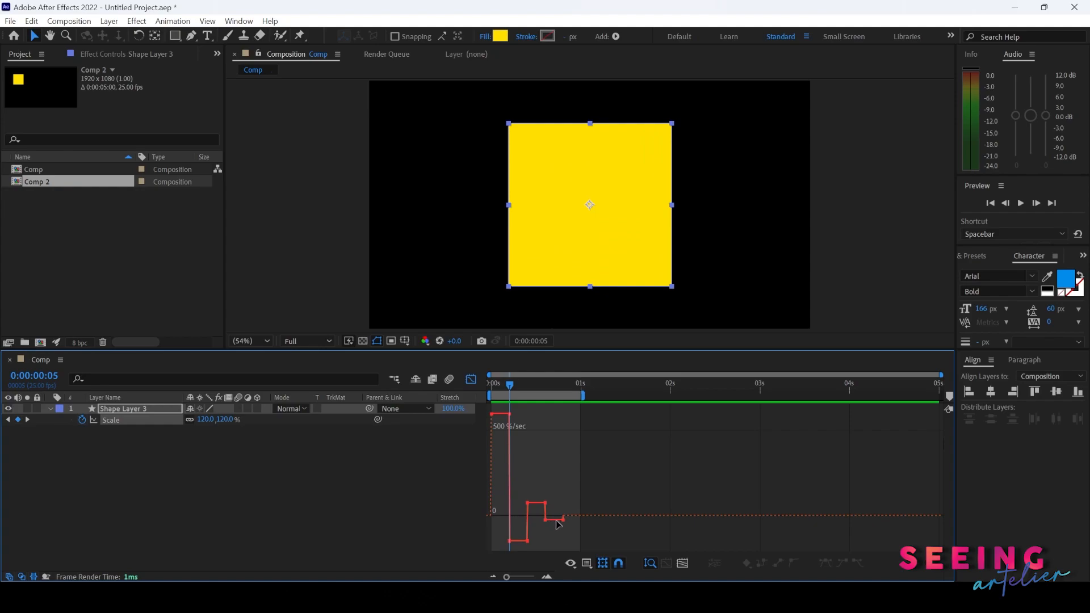
- Close the Graph Editor and apply Easy Ease to all five Scale keyframes of Shape Layer 3
{"action": "left_click", "coordinate": [470, 379]}
{"action": "left_click_drag", "start_coordinate": [580, 415], "coordinate": [475, 431]}
{"action": "right_click", "coordinate": [491, 419]}
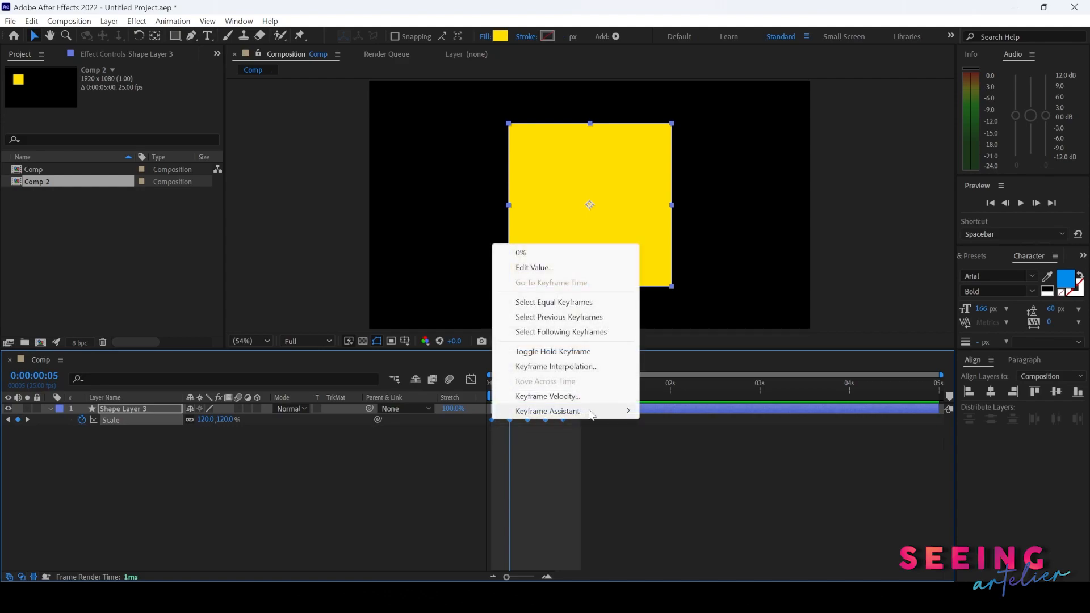
{"action": "mouse_move", "coordinate": [591, 415]}
{"action": "left_click", "coordinate": [686, 458]}
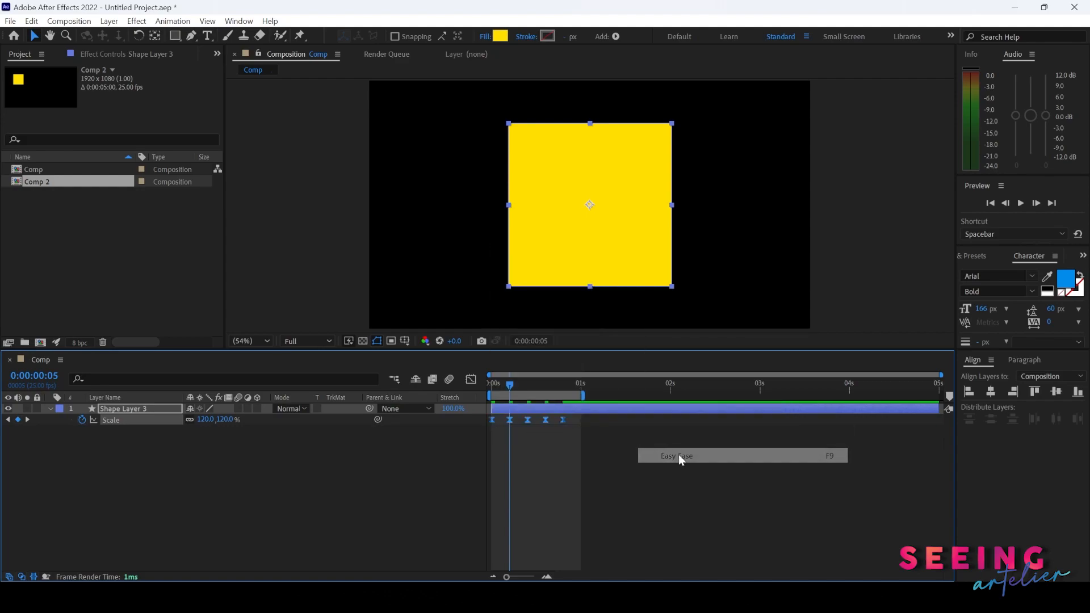
- Inspect the eased Scale speed curve in the Graph Editor and preview the animation from the first frame
{"action": "left_click", "coordinate": [472, 380]}
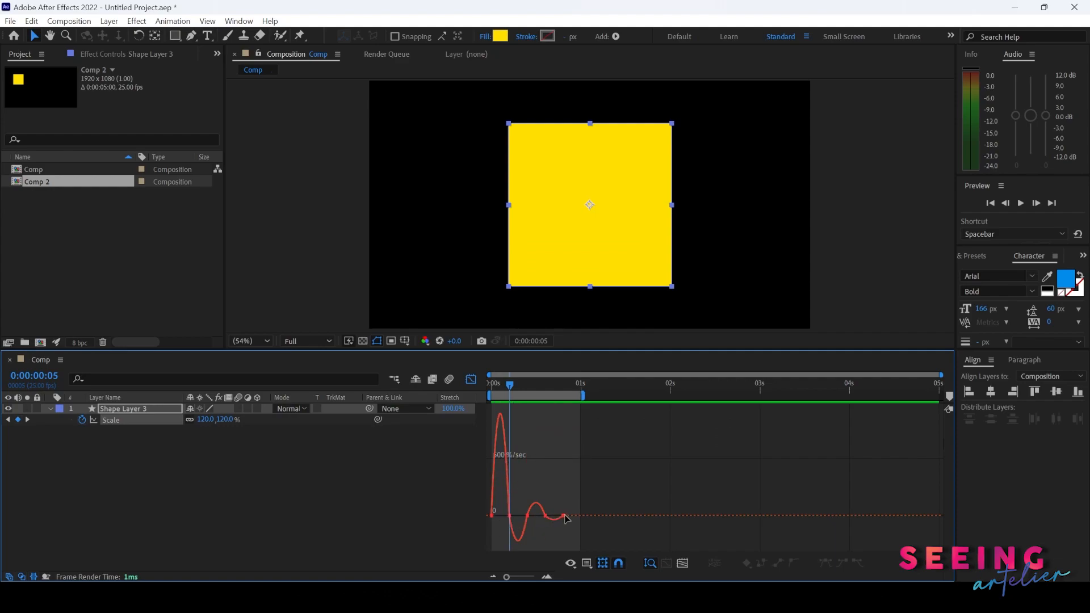
{"action": "mouse_move", "coordinate": [501, 429]}
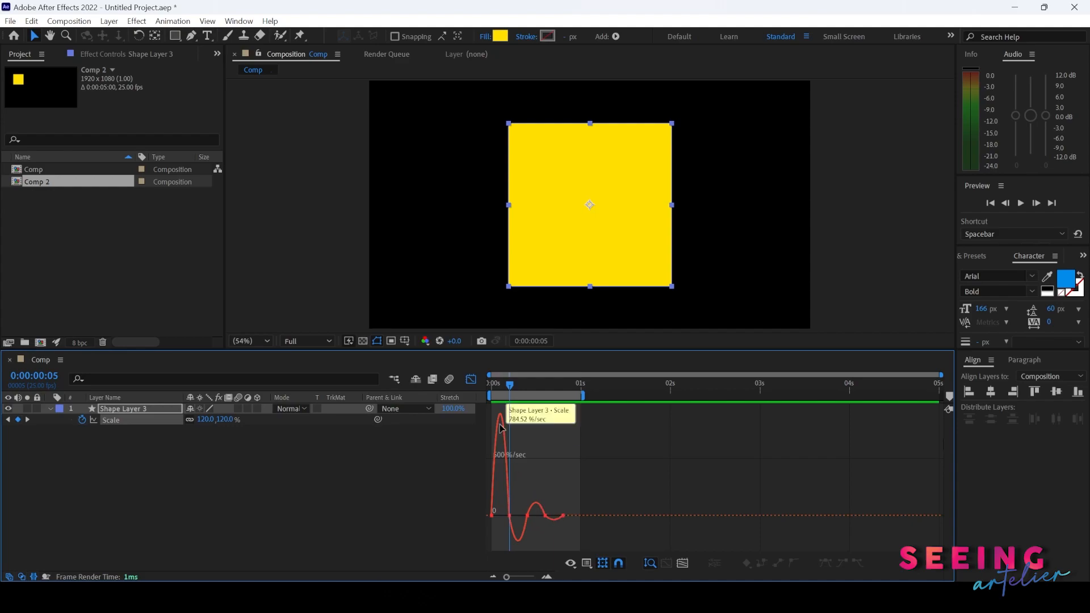
{"action": "left_click_drag", "start_coordinate": [497, 388], "coordinate": [476, 387]}
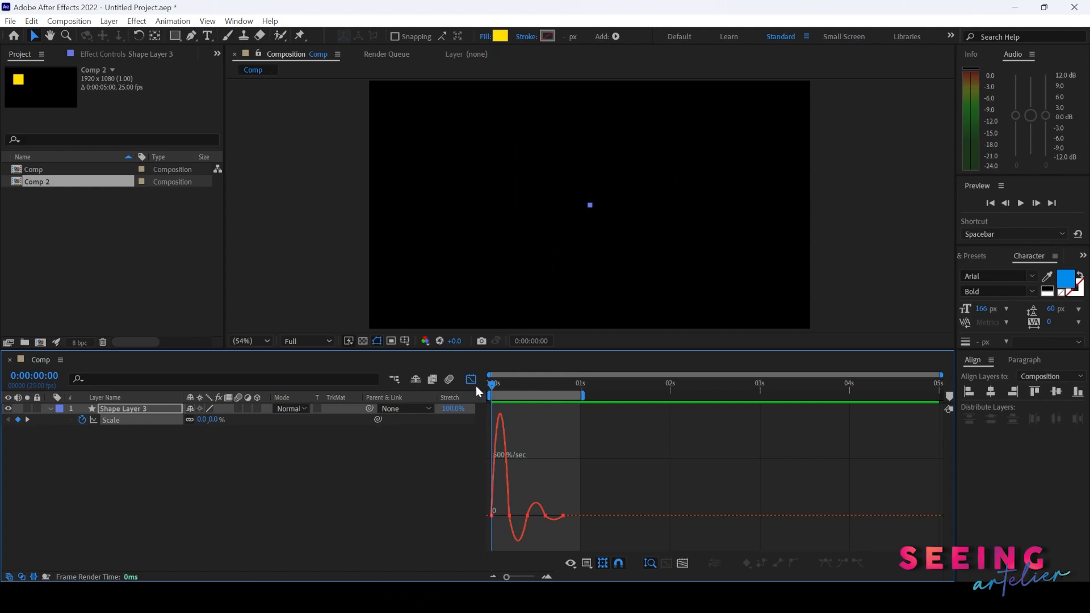
{"action": "key", "text": "space"}
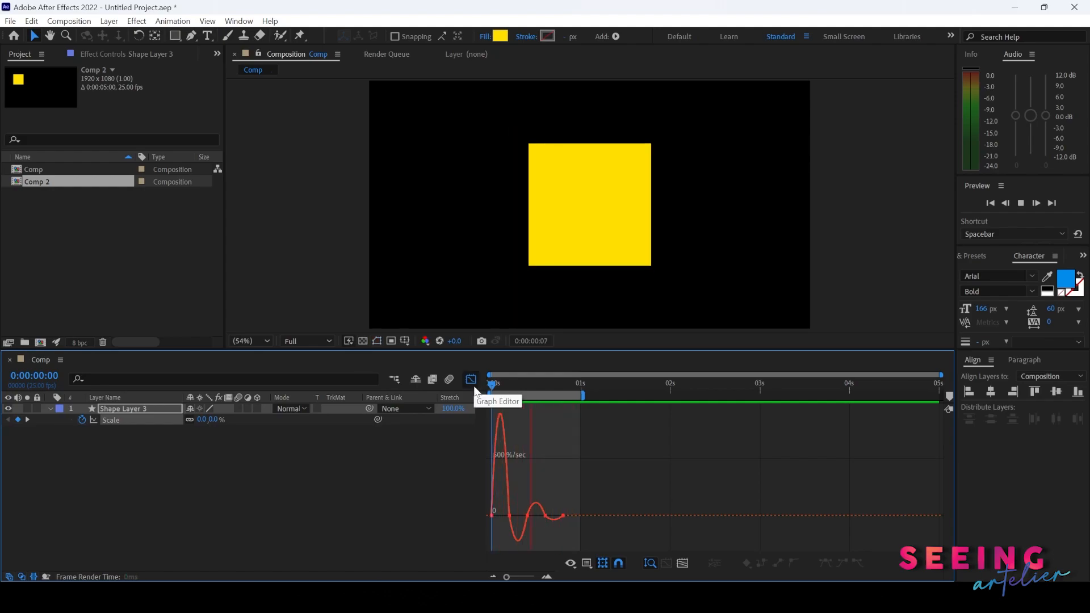
{"action": "key", "text": "space"}
- Fit the speed graph to view, lengthen the handles between frames 0 and 5 into a sharp peak, and extend frame 5's outgoing handle
{"action": "left_click", "coordinate": [683, 562]}
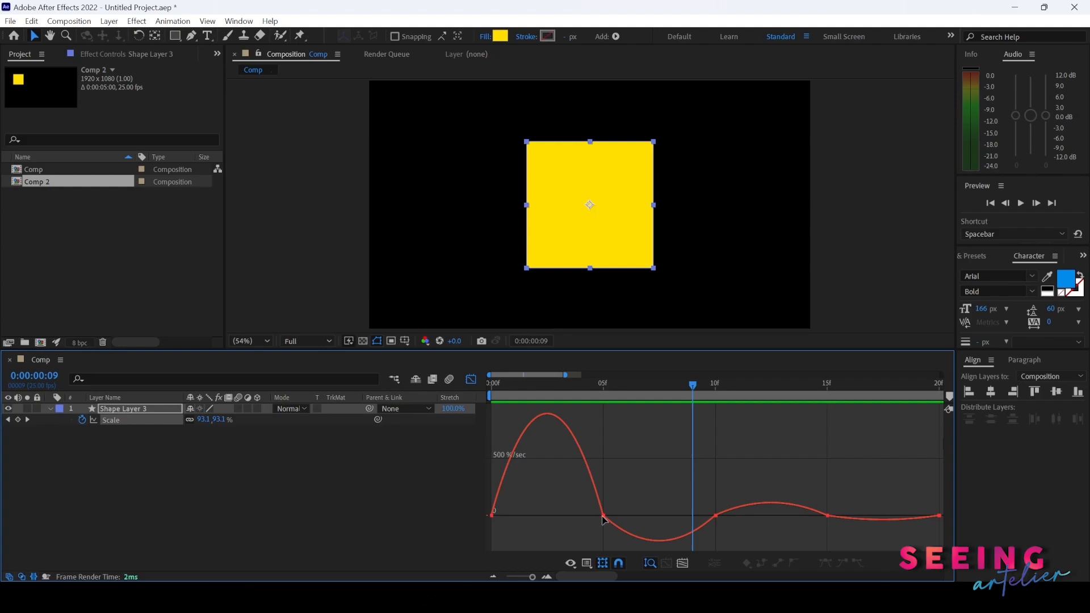
{"action": "left_click_drag", "start_coordinate": [603, 518], "coordinate": [529, 527]}
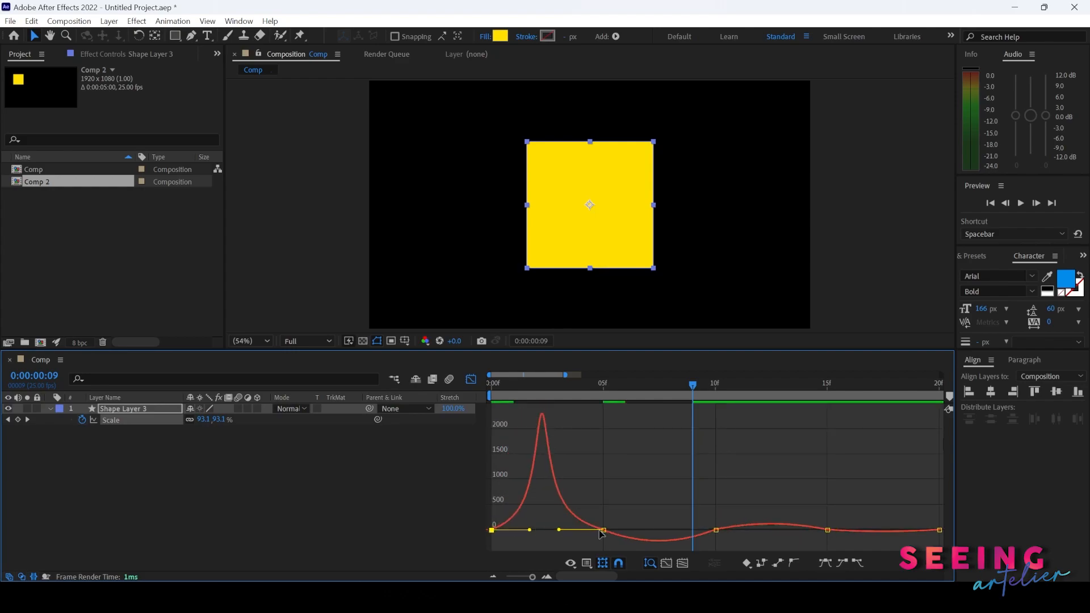
{"action": "left_click_drag", "start_coordinate": [622, 530], "coordinate": [647, 527]}
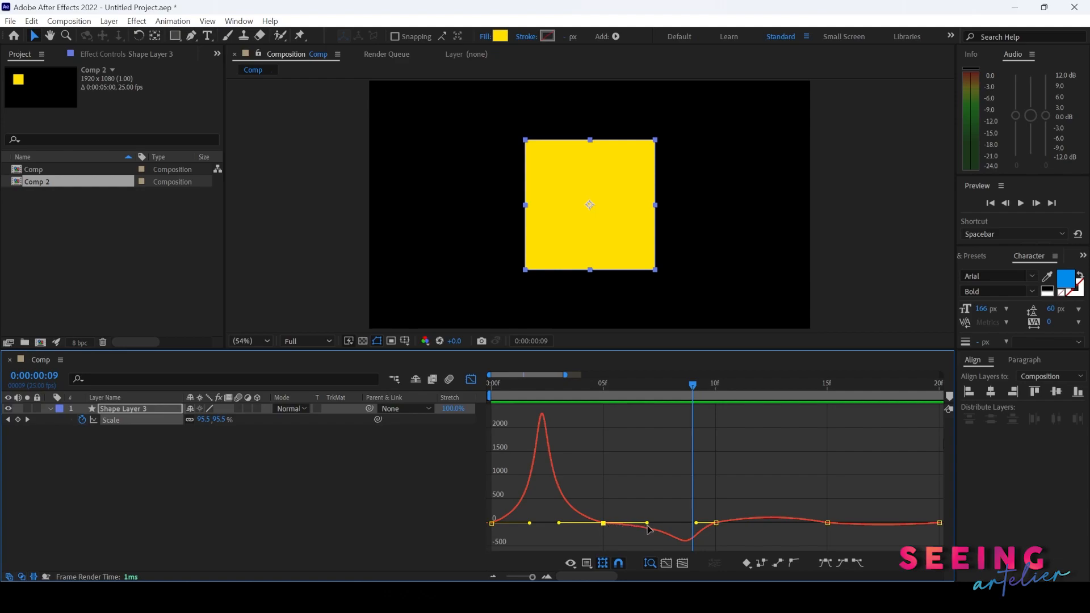
{"action": "left_click", "coordinate": [716, 523]}
- Play the scale animation from the first frame to check the reshaped speed curve
{"action": "left_click_drag", "start_coordinate": [545, 387], "coordinate": [481, 386]}
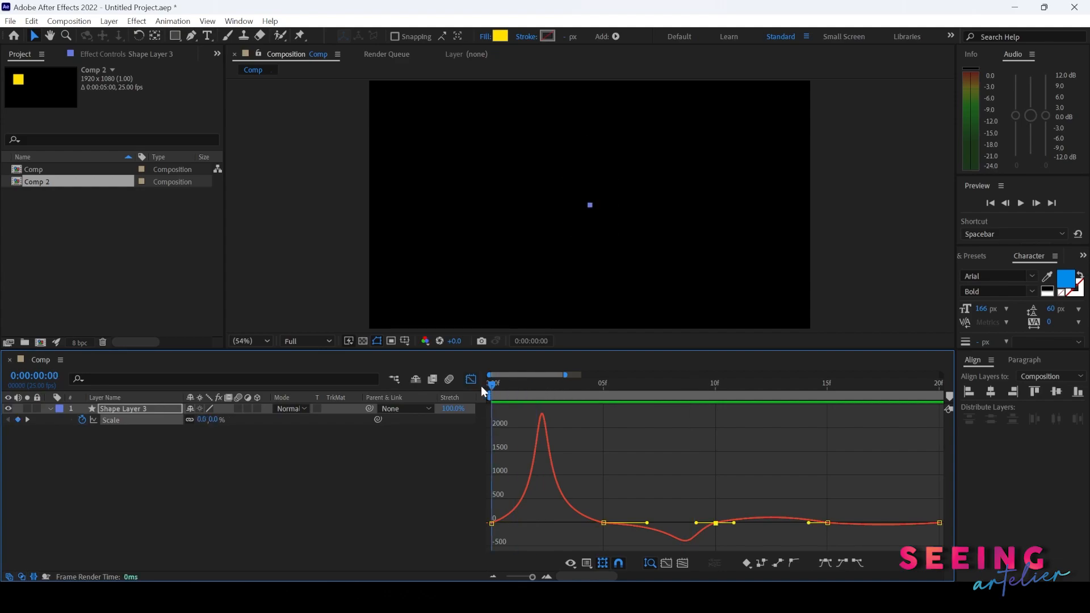
{"action": "key", "text": "space"}
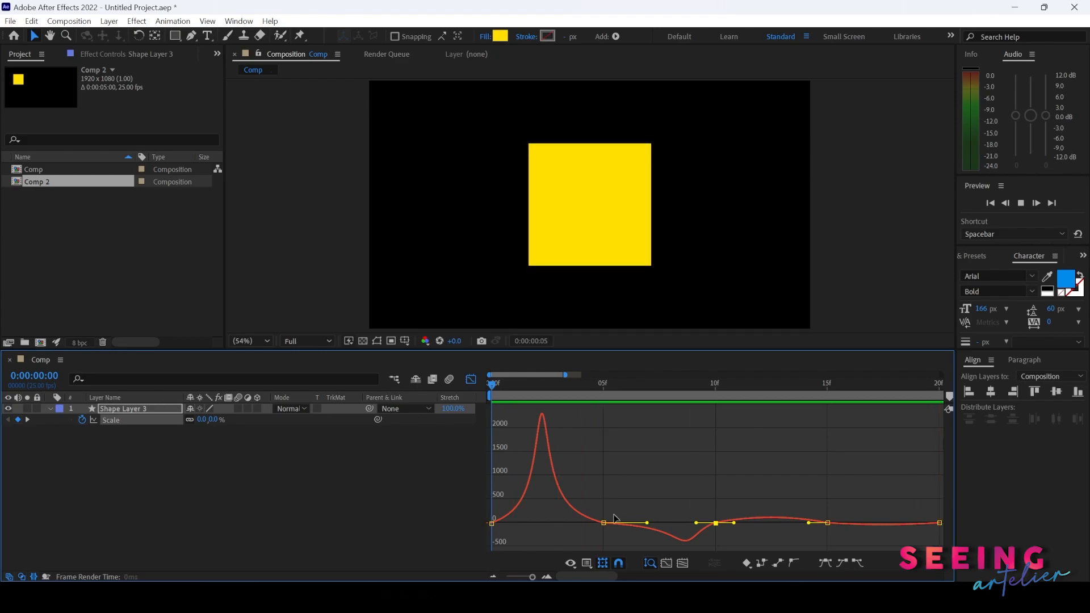
{"action": "key", "text": "space"}
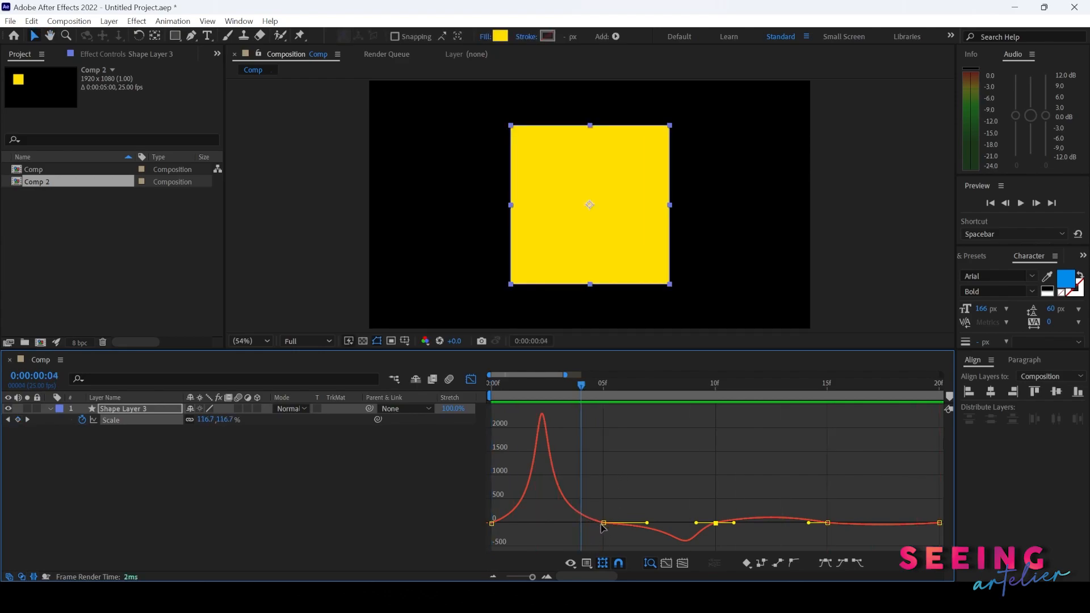
- Extend both the incoming and outgoing speed handles of the frame 5 Scale keyframe a little further
{"action": "left_click", "coordinate": [603, 523]}
{"action": "left_click_drag", "start_coordinate": [560, 524], "coordinate": [547, 523]}
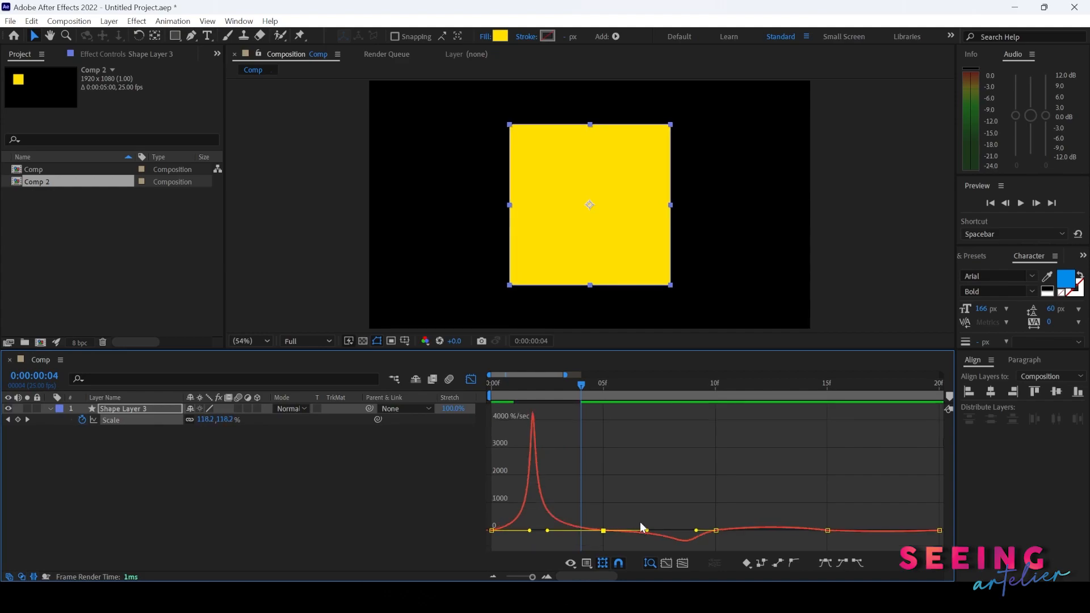
{"action": "left_click_drag", "start_coordinate": [647, 531], "coordinate": [659, 529]}
- Preview the refined bounce from the first frame and scrub back through its opening frames
{"action": "left_click_drag", "start_coordinate": [503, 384], "coordinate": [475, 383]}
{"action": "key", "text": "space"}
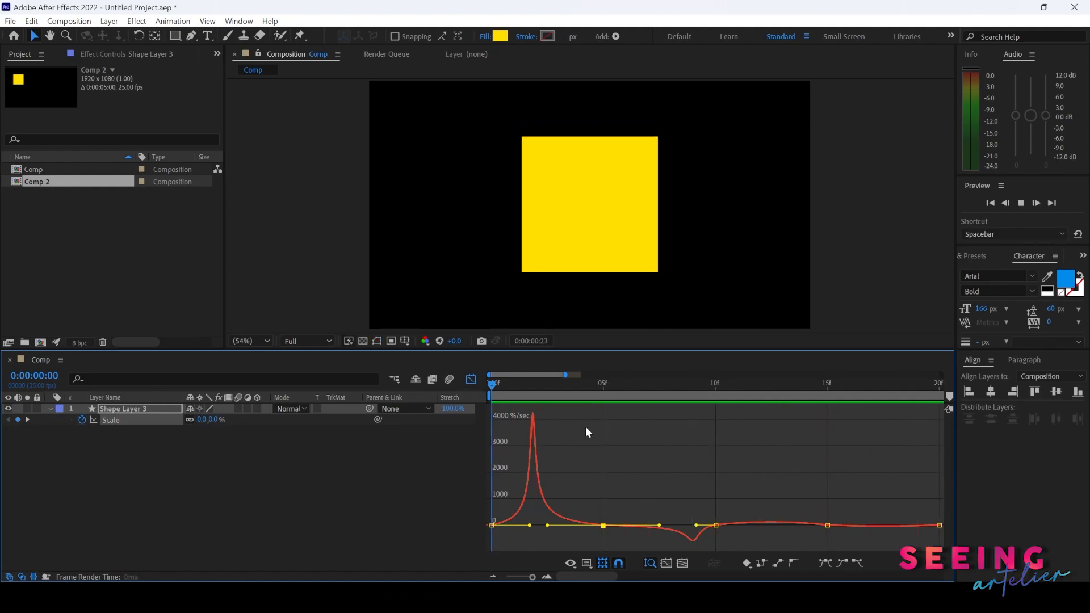
{"action": "key", "text": "space"}
{"action": "left_click_drag", "start_coordinate": [624, 575], "coordinate": [581, 570]}
{"action": "left_click_drag", "start_coordinate": [556, 384], "coordinate": [568, 432]}
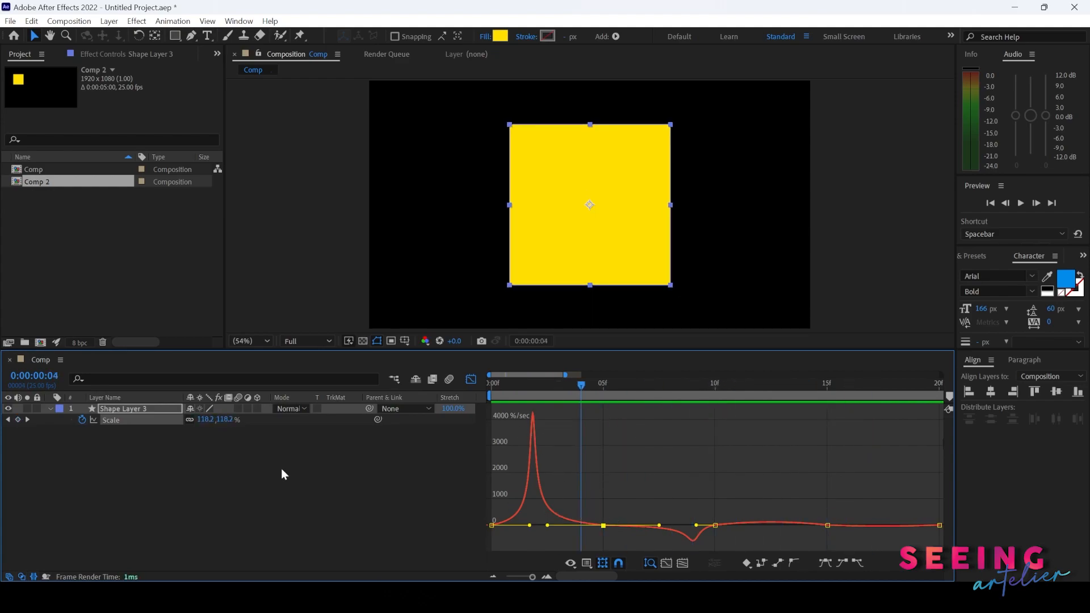
- Leave the Graph Editor, duplicate the animated Shape Layer 3 and select the original layer beneath the copy
{"action": "left_click", "coordinate": [470, 380]}
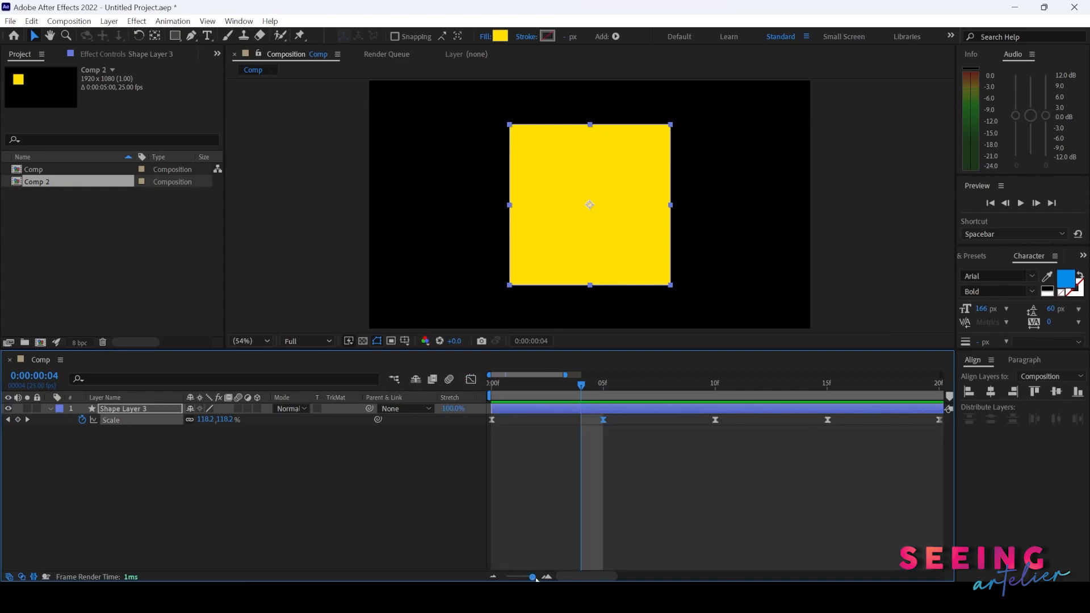
{"action": "left_click_drag", "start_coordinate": [532, 577], "coordinate": [519, 577]}
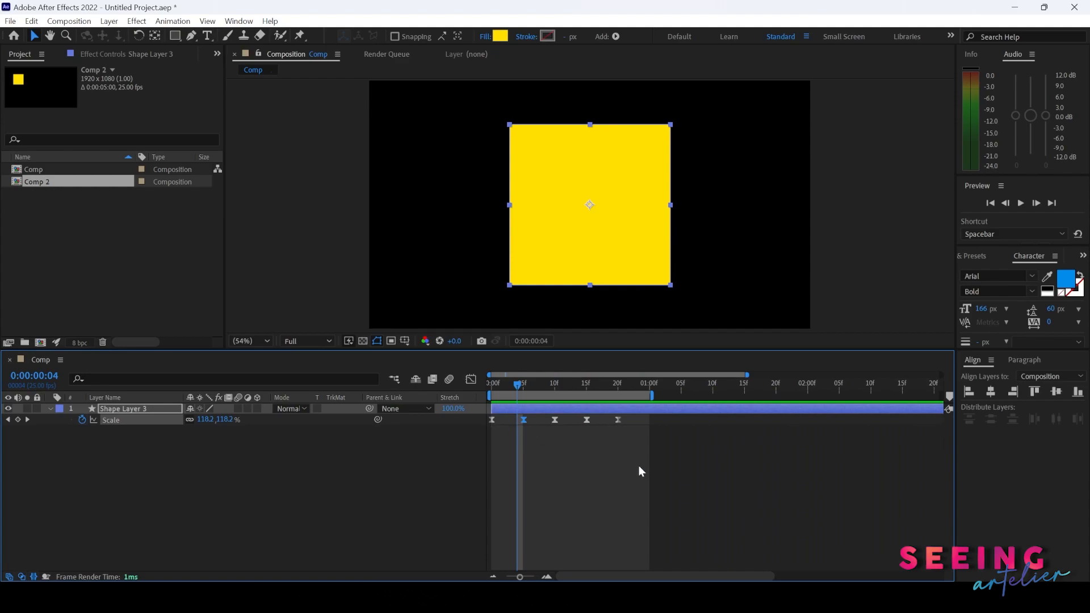
{"action": "left_click", "coordinate": [122, 438]}
{"action": "left_click", "coordinate": [139, 410]}
{"action": "key", "text": "ctrl+d"}
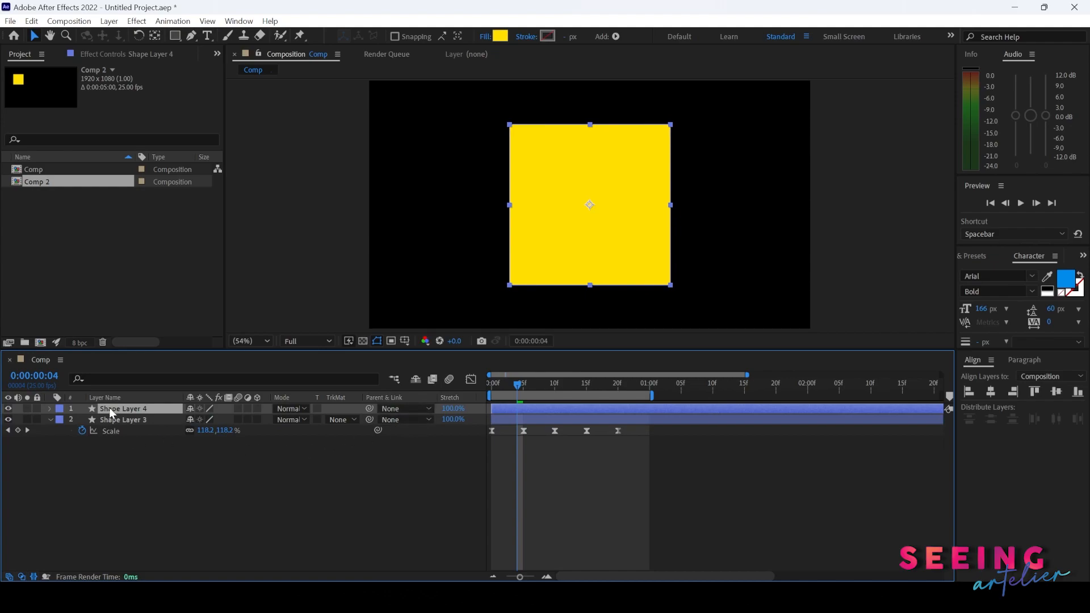
{"action": "left_click", "coordinate": [125, 420]}
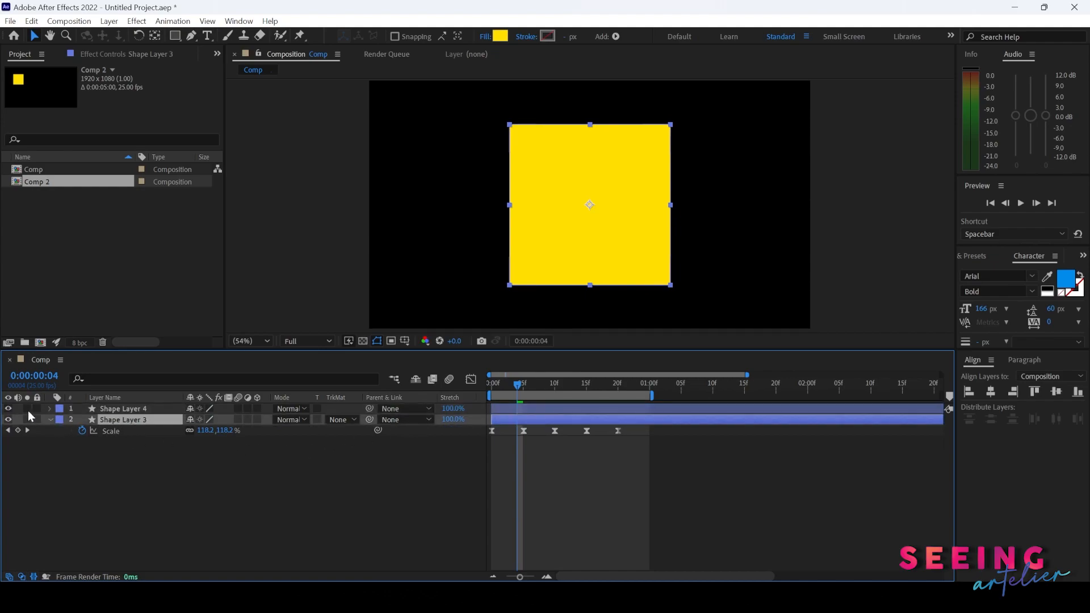
- Hide Shape Layer 4 and convert all Scale keyframes of Shape Layer 3 to linear, then to Auto Bezier
{"action": "left_click", "coordinate": [8, 409]}
{"action": "left_click_drag", "start_coordinate": [638, 428], "coordinate": [461, 446]}
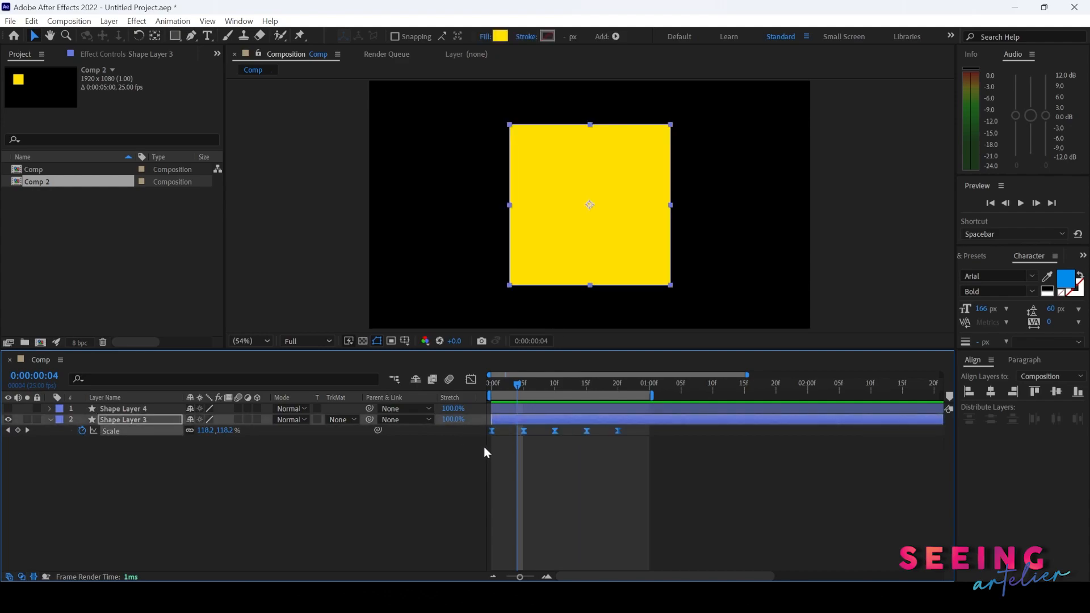
{"action": "left_click", "coordinate": [523, 431], "text": "ctrl"}
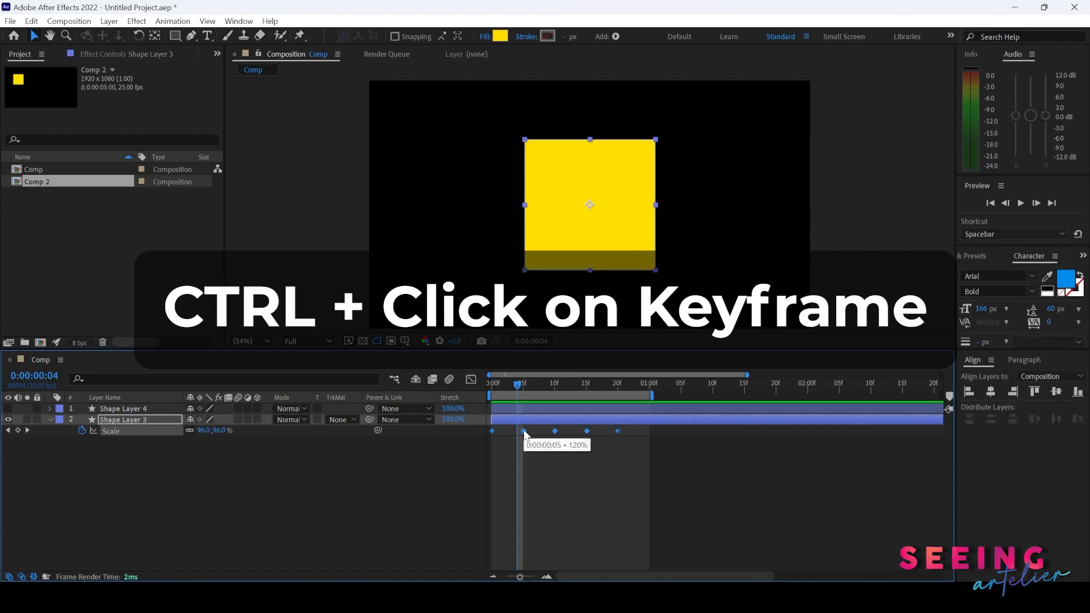
{"action": "left_click", "coordinate": [523, 431], "text": "ctrl"}
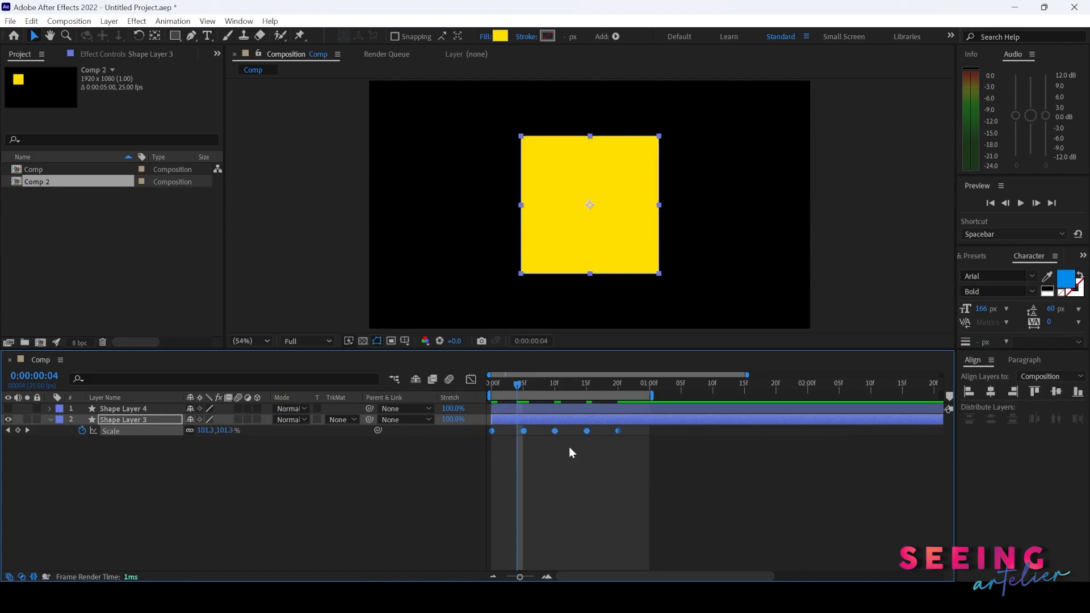
- Open the Scale speed graph of Shape Layer 3 and reshape the curve at the frame 5 keyframe with longer handles
{"action": "left_click", "coordinate": [471, 380]}
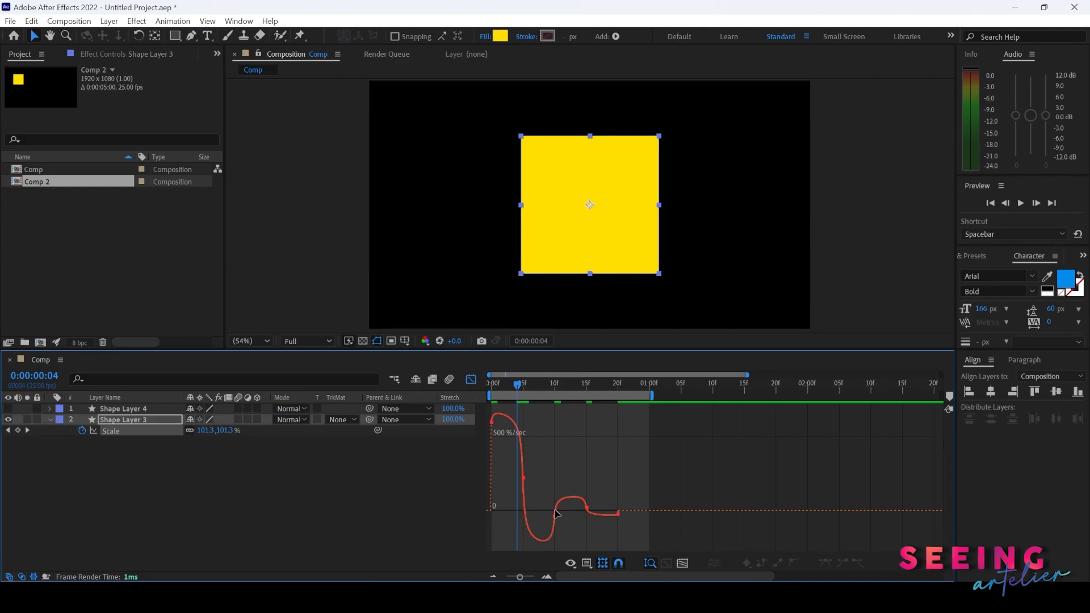
{"action": "left_click", "coordinate": [493, 389]}
{"action": "left_click_drag", "start_coordinate": [493, 389], "coordinate": [523, 391]}
{"action": "left_click", "coordinate": [524, 479]}
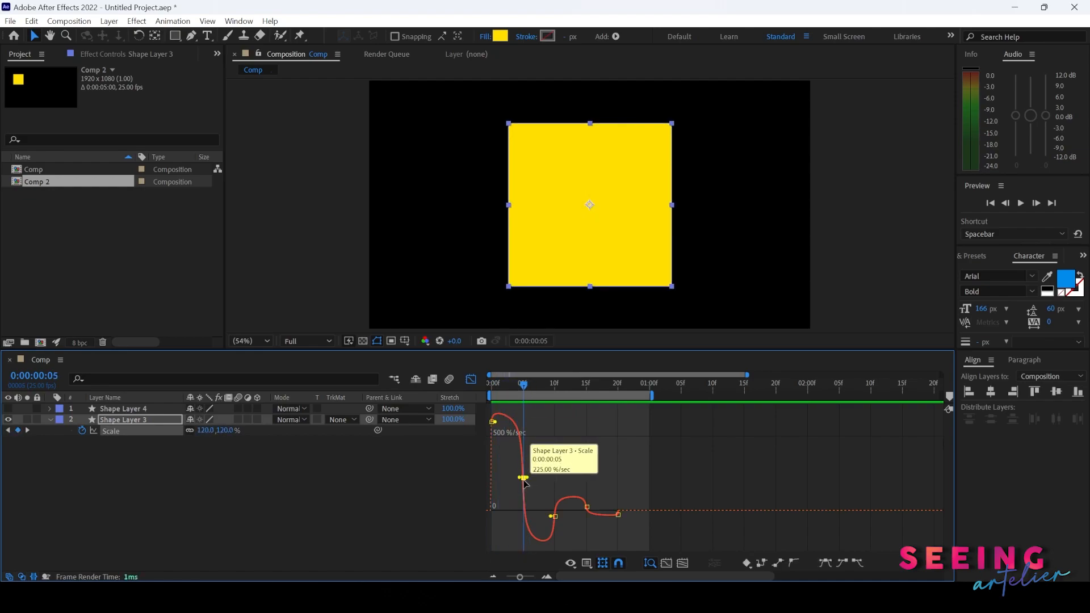
{"action": "mouse_move", "coordinate": [524, 480]}
{"action": "left_mouse_down"}
{"action": "mouse_move", "coordinate": [508, 484]}
{"action": "mouse_move", "coordinate": [539, 514]}
{"action": "mouse_move", "coordinate": [524, 485]}
{"action": "left_mouse_up"}
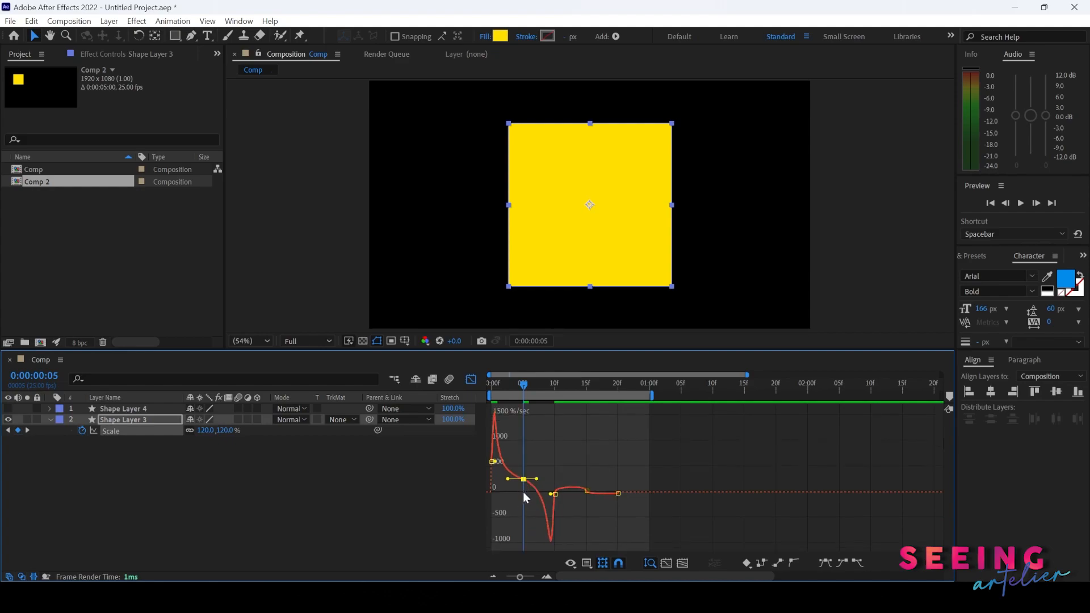
- Play Shape Layer 3's scale animation from the first frame to check the lengthened handles
{"action": "left_click_drag", "start_coordinate": [500, 387], "coordinate": [475, 387]}
{"action": "key", "text": "space"}
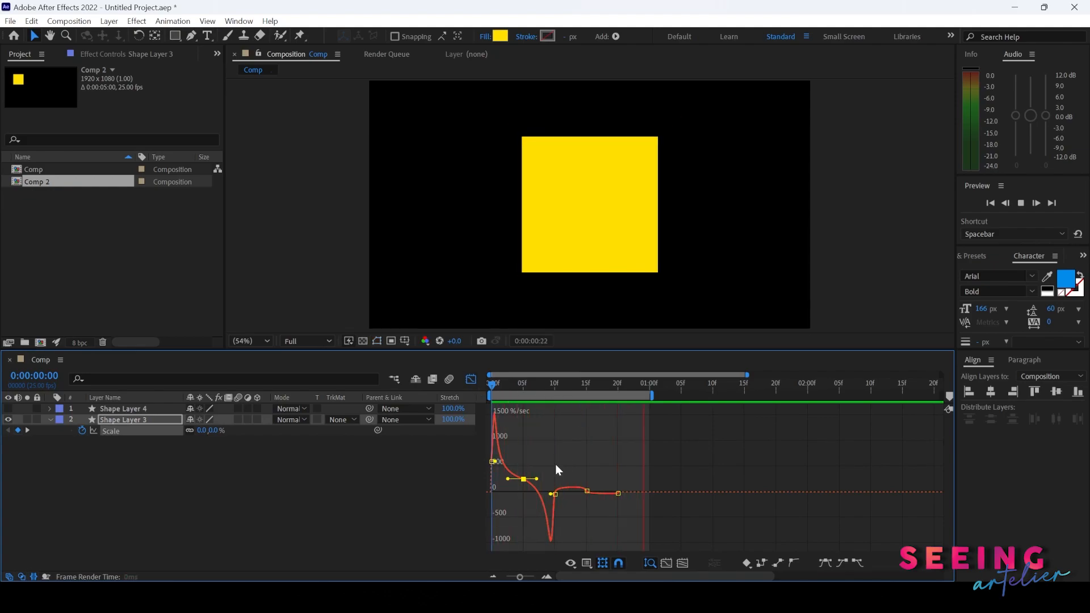
{"action": "key", "text": "space"}
- Lower the frame 5 Scale keyframe's speed to about 0 %/sec and preview the bounce from the first frame
{"action": "left_click_drag", "start_coordinate": [494, 388], "coordinate": [525, 391]}
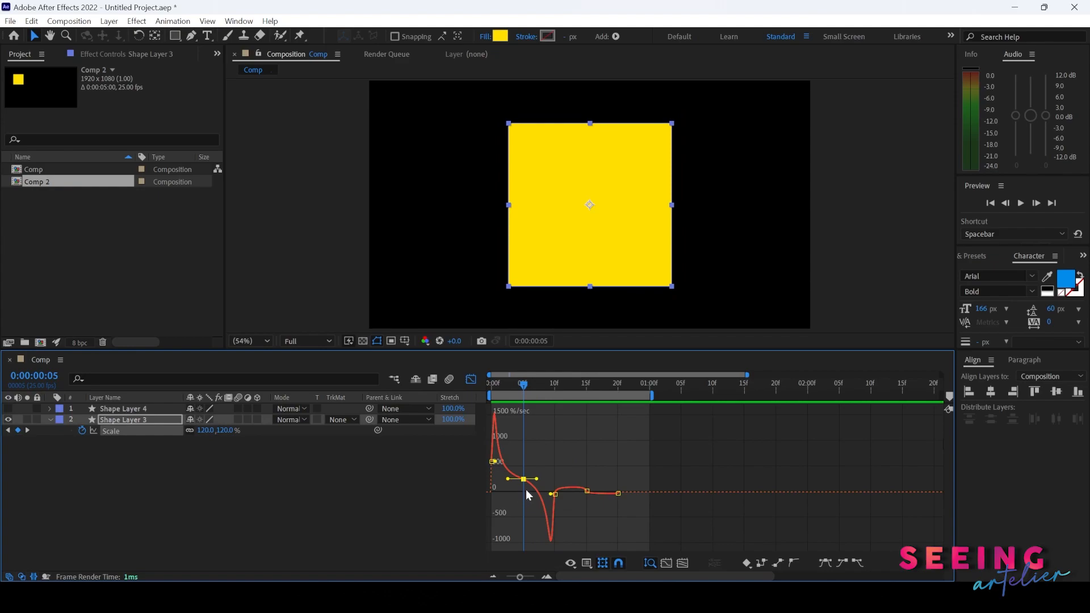
{"action": "left_click_drag", "start_coordinate": [523, 480], "coordinate": [524, 494]}
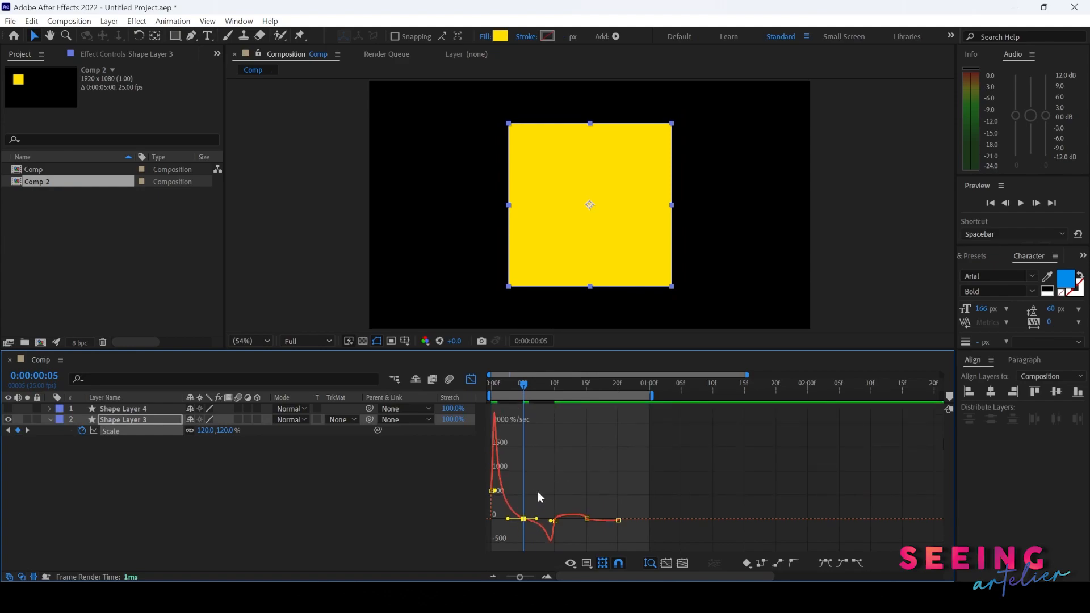
{"action": "left_click", "coordinate": [488, 390]}
{"action": "key", "text": "space"}
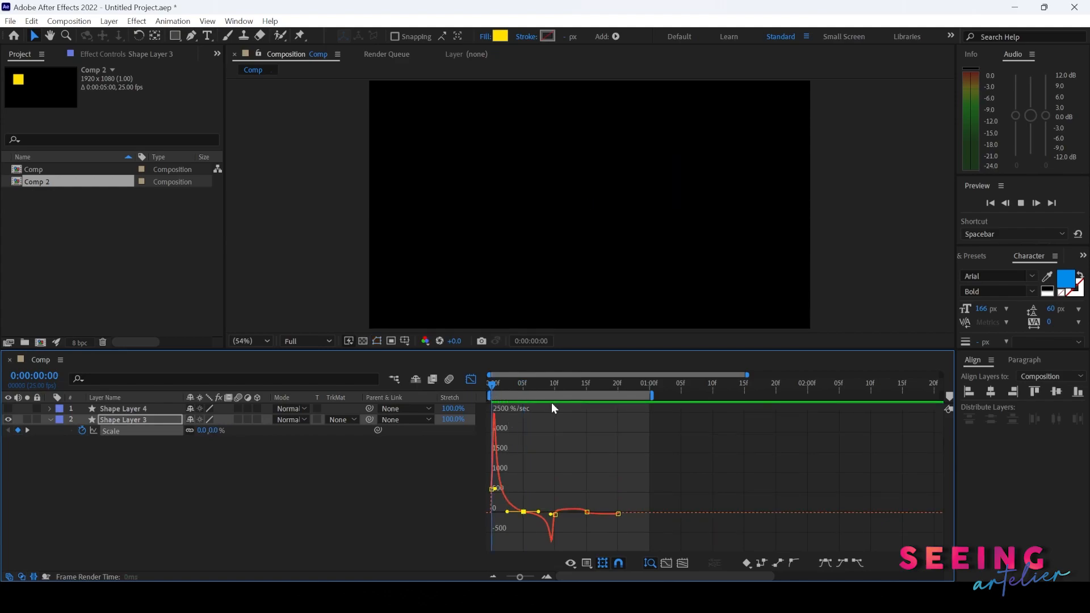
{"action": "key", "text": "space"}
- Raise the frame 5 Scale keyframe's speed to about 450 %/sec and preview the animation again
{"action": "left_click_drag", "start_coordinate": [519, 507], "coordinate": [531, 492]}
{"action": "left_click_drag", "start_coordinate": [529, 444], "coordinate": [519, 495]}
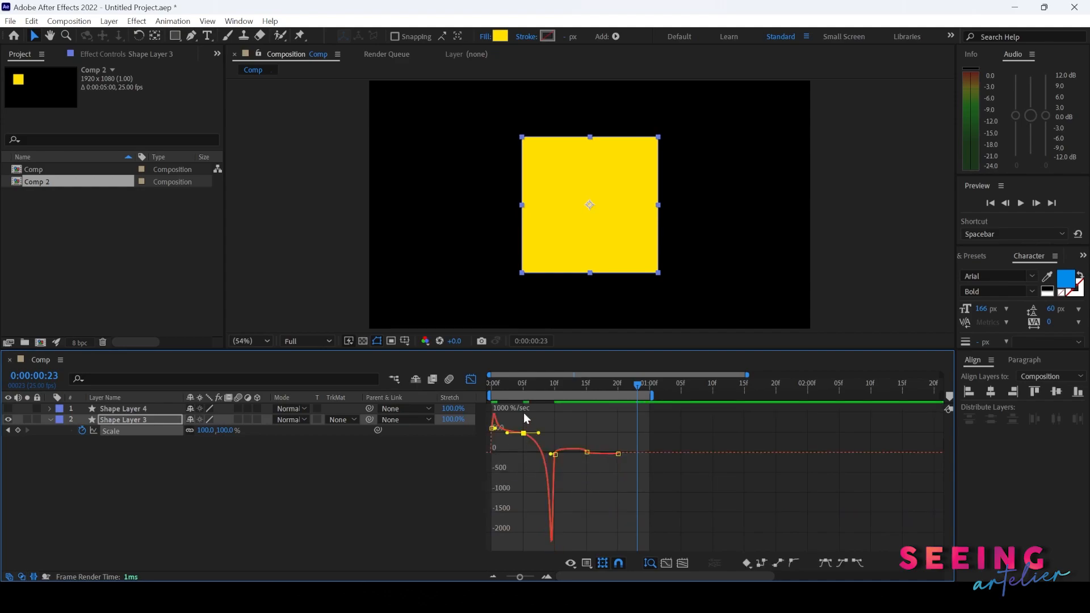
{"action": "key", "text": "space"}
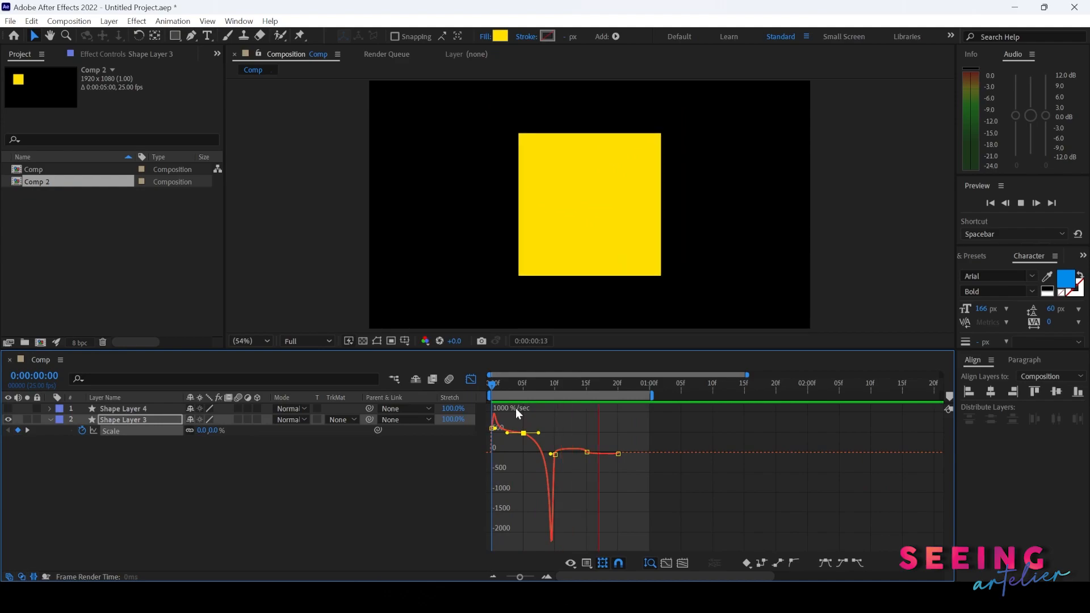
{"action": "key", "text": "space"}
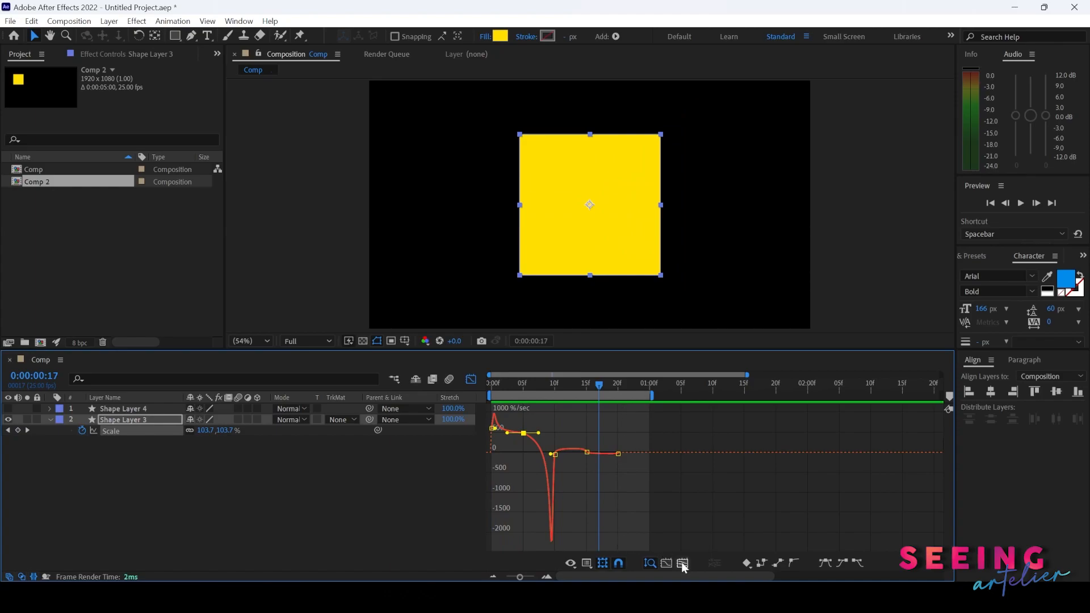
- Enlarge the timeline scale and readjust the frame 5 Scale keyframe's speed, dropping it to zero and raising it to about 350 %/sec
{"action": "left_click_drag", "start_coordinate": [519, 577], "coordinate": [529, 577]}
{"action": "left_click_drag", "start_coordinate": [598, 578], "coordinate": [590, 579]}
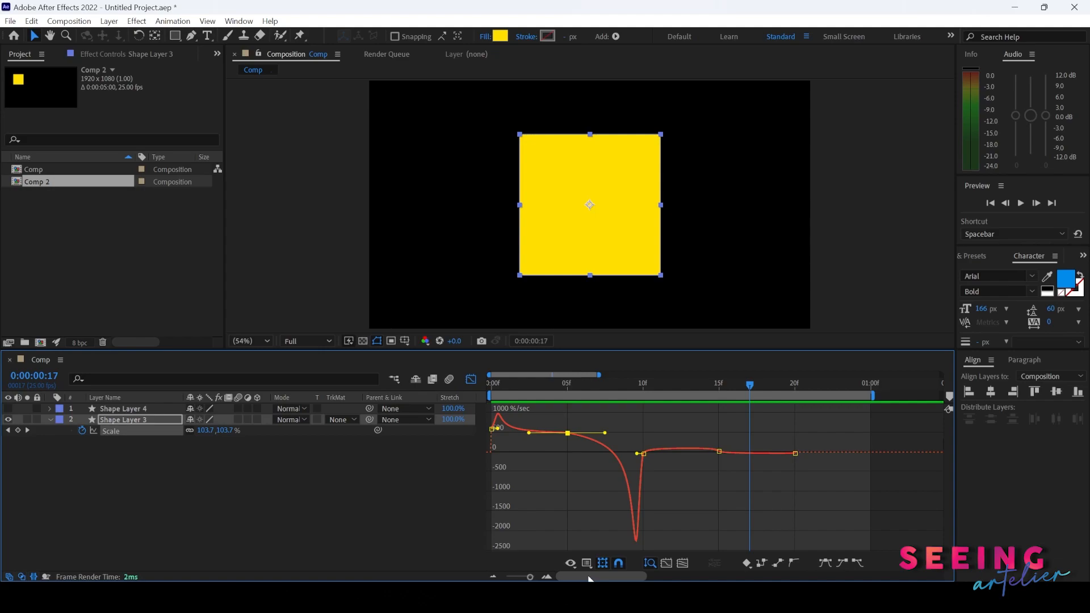
{"action": "left_click_drag", "start_coordinate": [568, 434], "coordinate": [567, 455]}
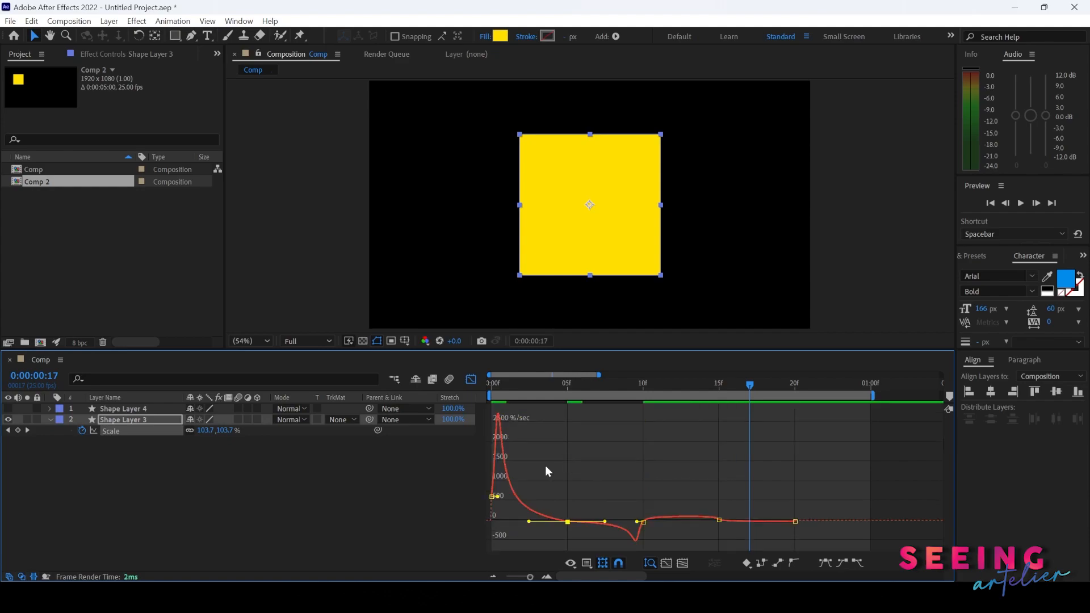
{"action": "left_click_drag", "start_coordinate": [569, 523], "coordinate": [567, 505]}
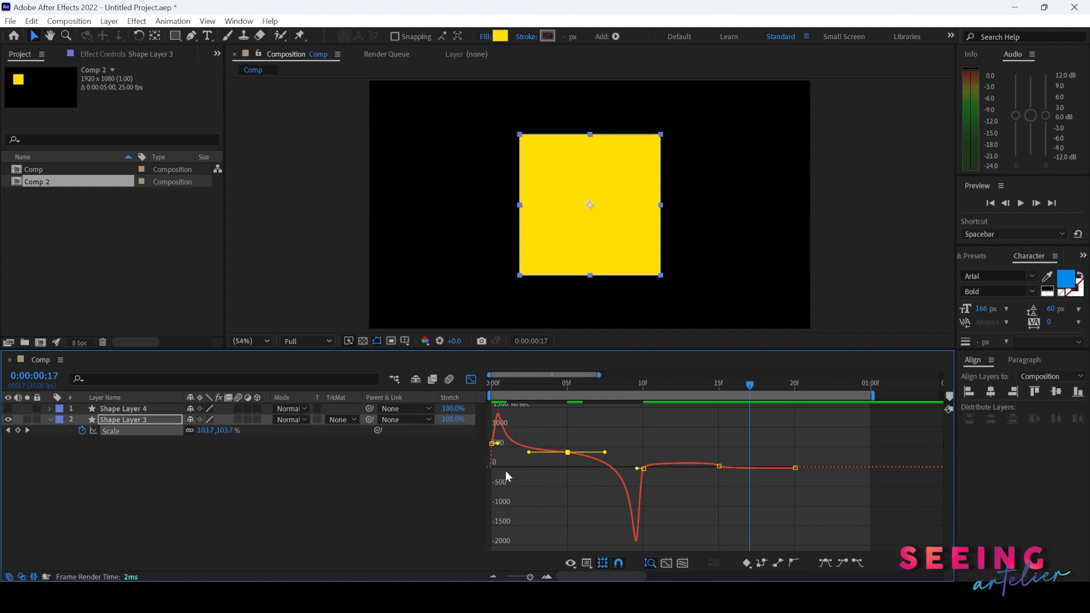
- Inspect Shape Layer 4's Scale speed graph for comparison and return to the keyframe view
{"action": "left_click", "coordinate": [471, 380]}
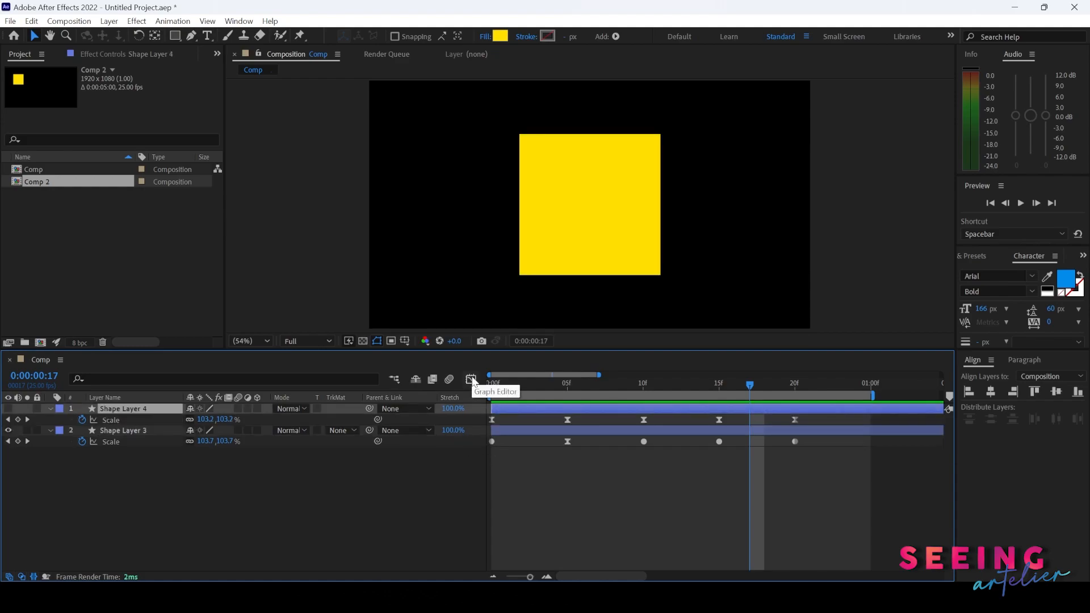
{"action": "left_click", "coordinate": [471, 379]}
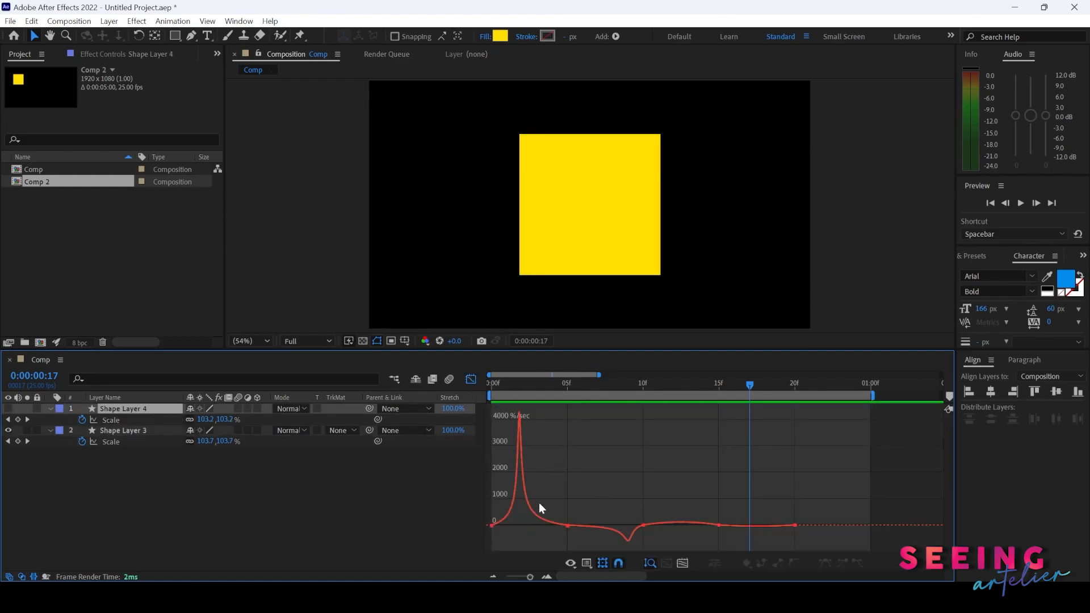
{"action": "left_click", "coordinate": [473, 381]}
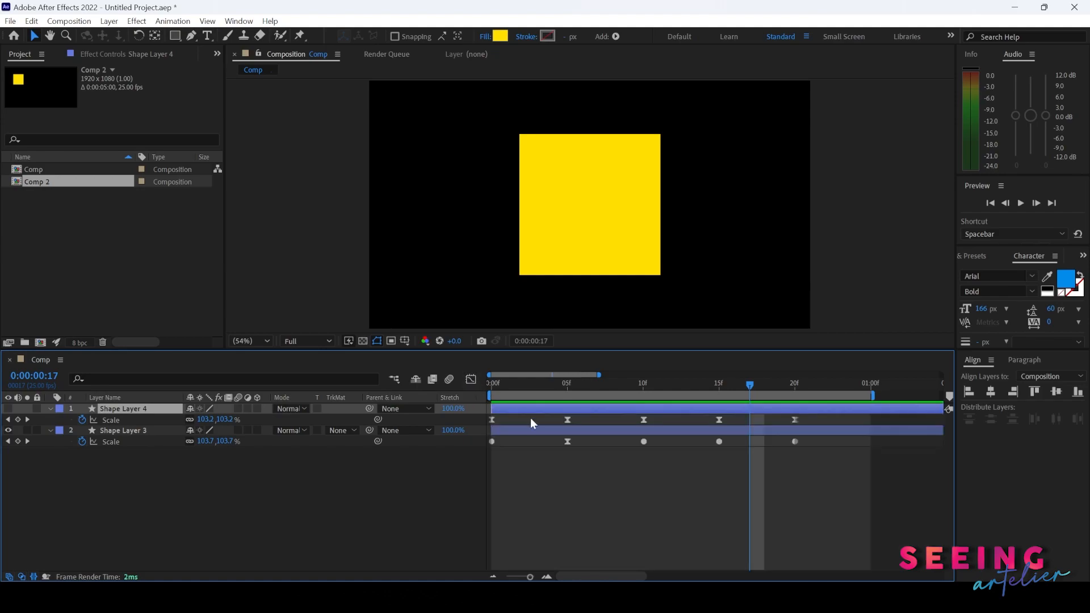
- Animate Shape Layer 3's Position with keyframes at frames 5 and 15, moving the square toward the upper right of the composition
{"action": "left_click", "coordinate": [572, 439]}
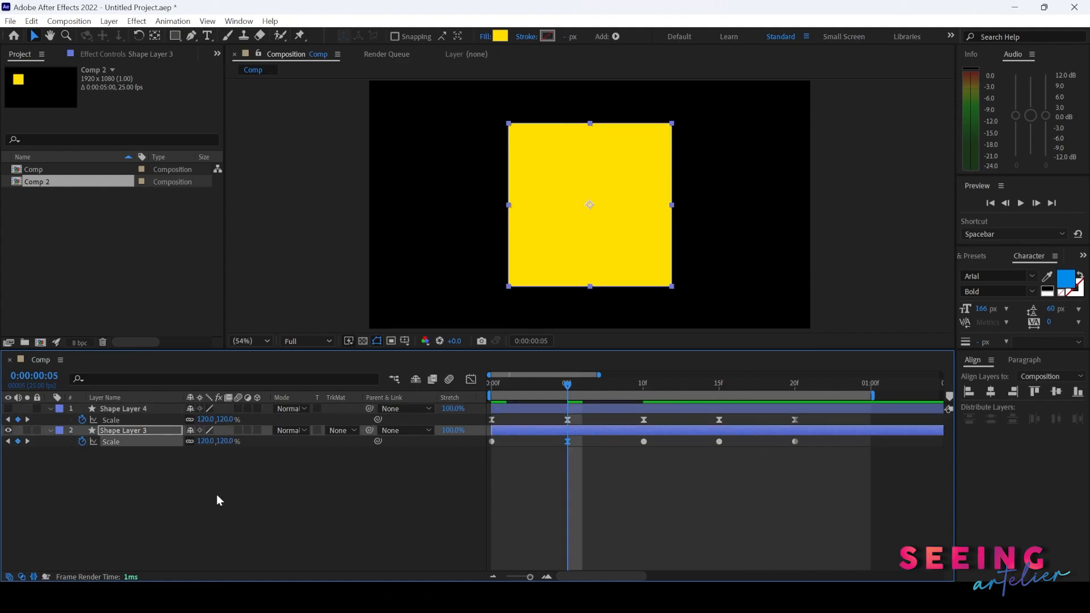
{"action": "key", "text": "p"}
{"action": "left_click", "coordinate": [82, 442]}
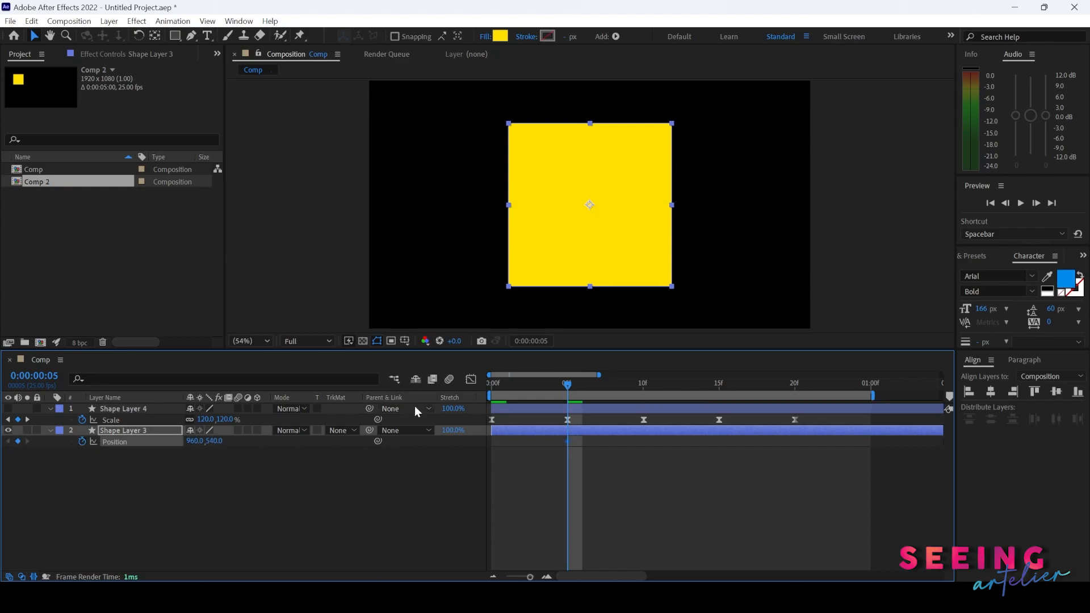
{"action": "left_click", "coordinate": [689, 384]}
{"action": "key", "text": "Page_Down"}
{"action": "key", "text": "Page_Down"}
{"action": "left_click_drag", "start_coordinate": [600, 246], "coordinate": [732, 215]}
{"action": "left_click_drag", "start_coordinate": [574, 385], "coordinate": [672, 432]}
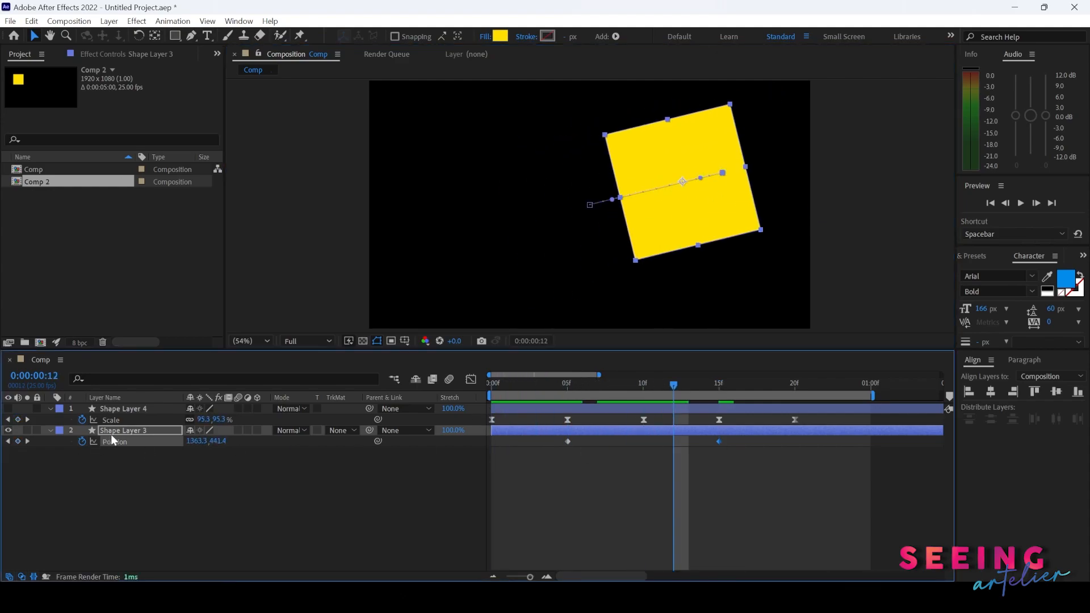
- Animate Shape Layer 3's Opacity with a 100% keyframe at frame 12 and a 39% keyframe at frame 3
{"action": "key", "text": "t"}
{"action": "left_click", "coordinate": [81, 441]}
{"action": "left_click", "coordinate": [537, 386]}
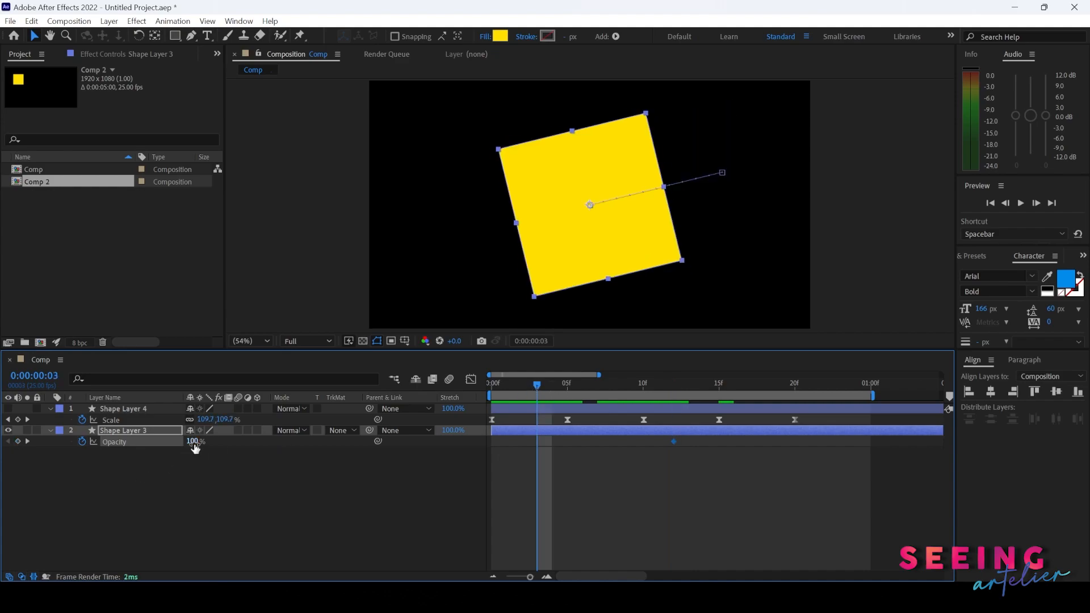
{"action": "left_click_drag", "start_coordinate": [194, 442], "coordinate": [172, 449]}
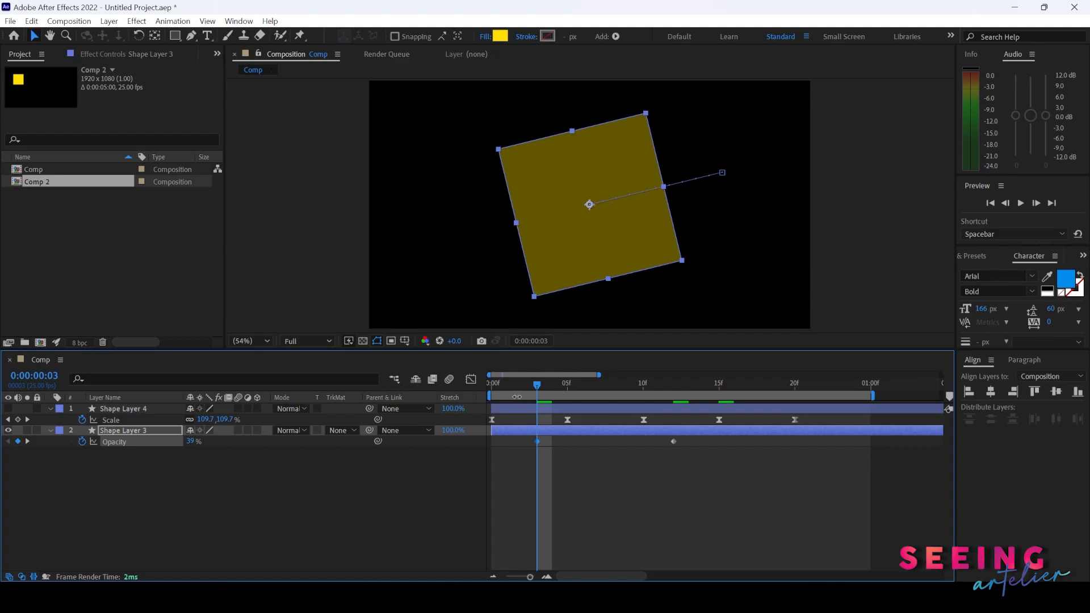
- Preview the combined movement and fade, and reveal all keyframed properties of Shape Layer 3
{"action": "key", "text": "space"}
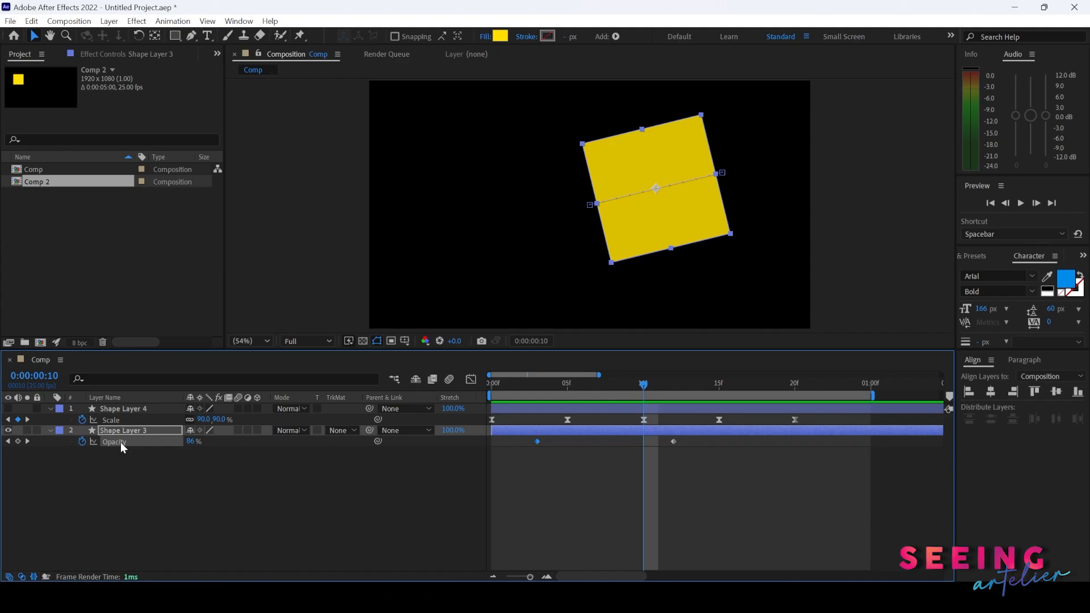
{"action": "key", "text": "u"}
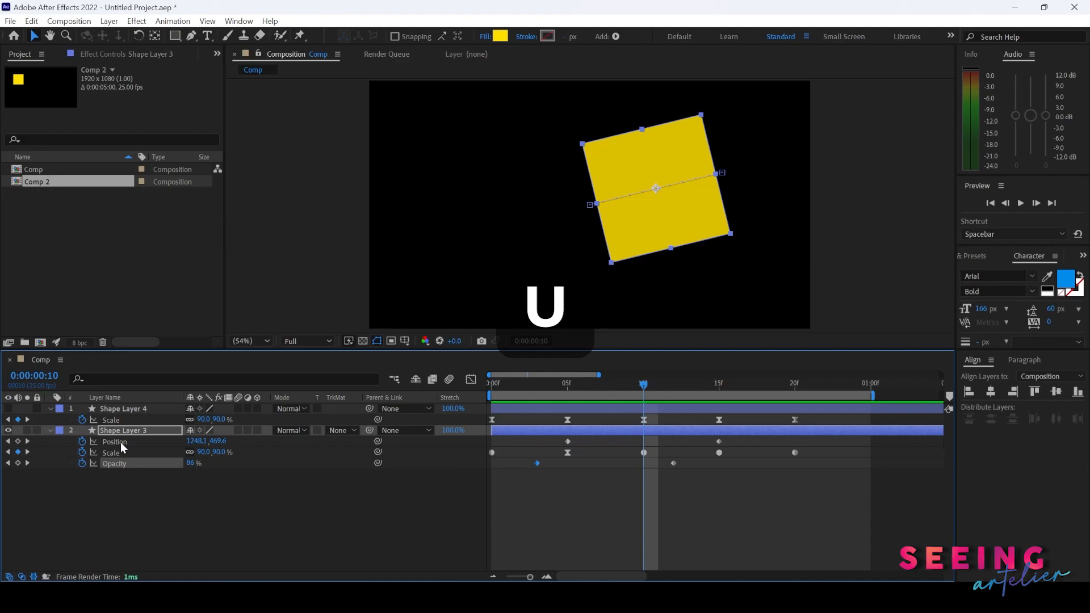